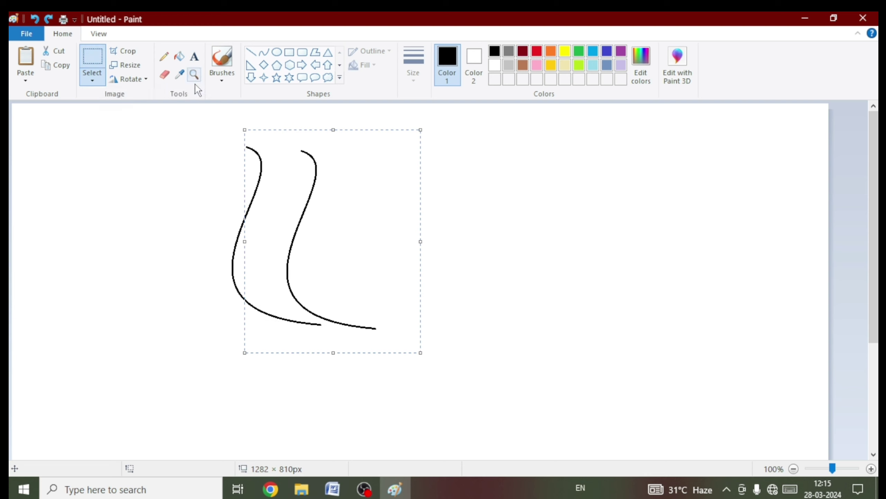
- Flip the copied curve horizontally and place it opposite the original, joining both at the base to form the bud outline
{"action": "left_click", "coordinate": [129, 79]}
{"action": "left_click", "coordinate": [152, 151]}
{"action": "left_click_drag", "start_coordinate": [443, 258], "coordinate": [441, 230]}
{"action": "key", "text": "Left"}
{"action": "key", "text": "Up"}
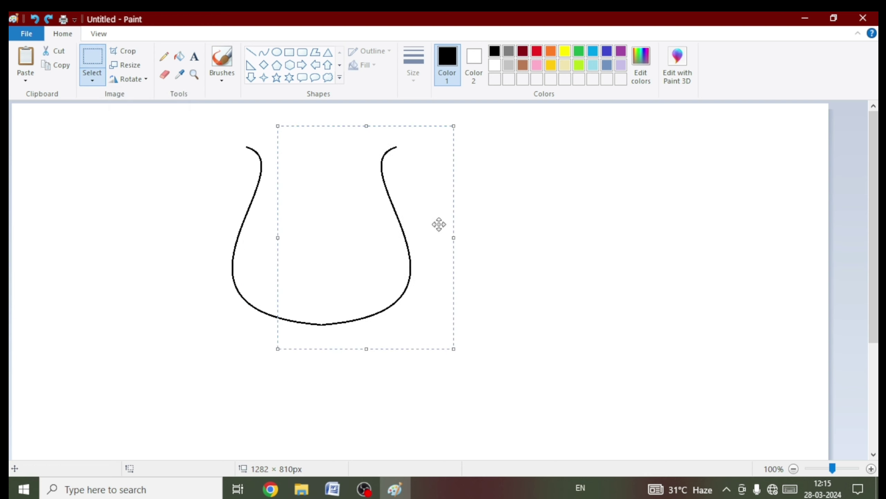
{"action": "left_click", "coordinate": [508, 199]}
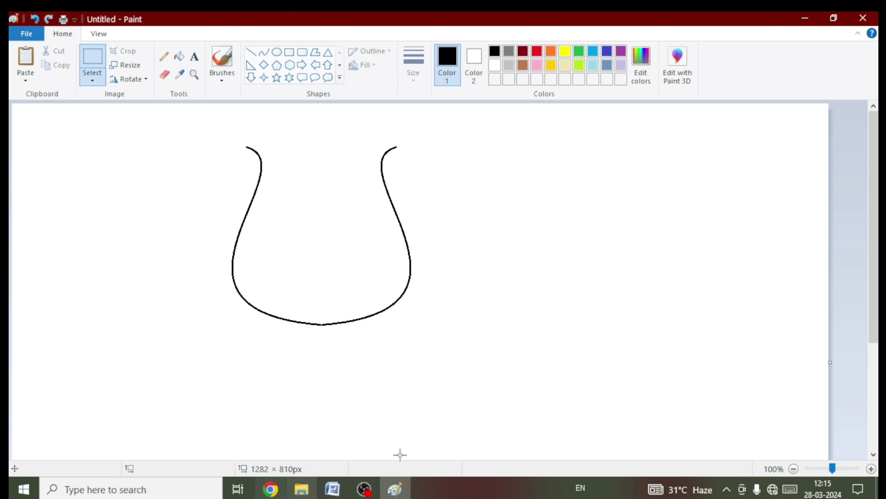
- Draw a curve about 117 × 81 px from the bud's left tip inward, and trim off its lower end
{"action": "left_click", "coordinate": [264, 52]}
{"action": "left_click_drag", "start_coordinate": [245, 146], "coordinate": [275, 129]}
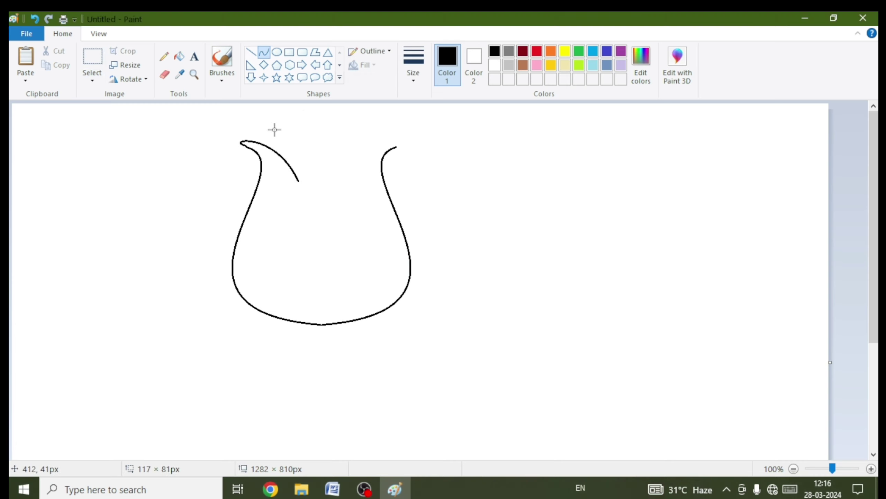
{"action": "left_click", "coordinate": [92, 56]}
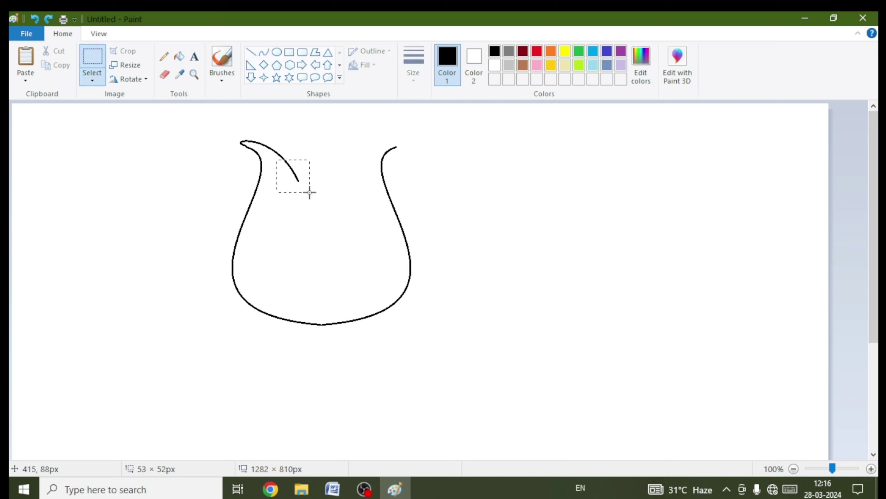
{"action": "key", "text": "Delete"}
{"action": "left_click_drag", "start_coordinate": [273, 153], "coordinate": [307, 176]}
{"action": "key", "text": "Delete"}
{"action": "left_click", "coordinate": [265, 52]}
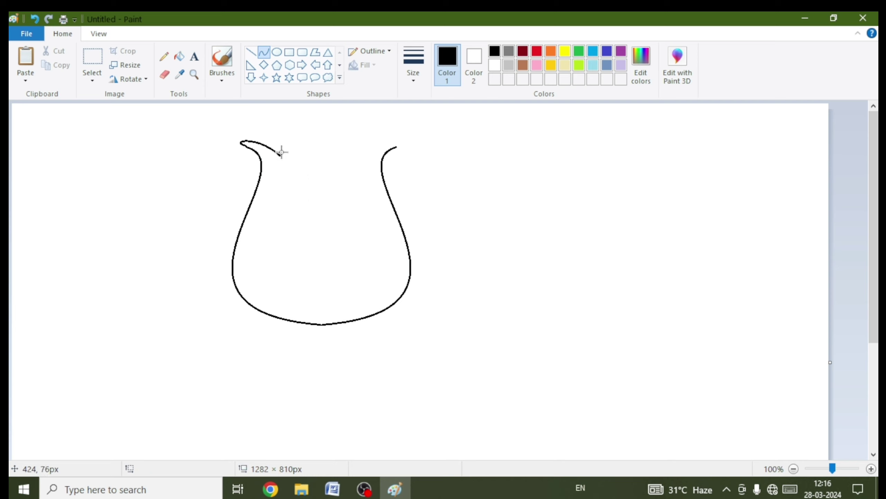
{"action": "left_click", "coordinate": [92, 57]}
{"action": "left_click_drag", "start_coordinate": [264, 146], "coordinate": [305, 185]}
{"action": "key", "text": "Delete"}
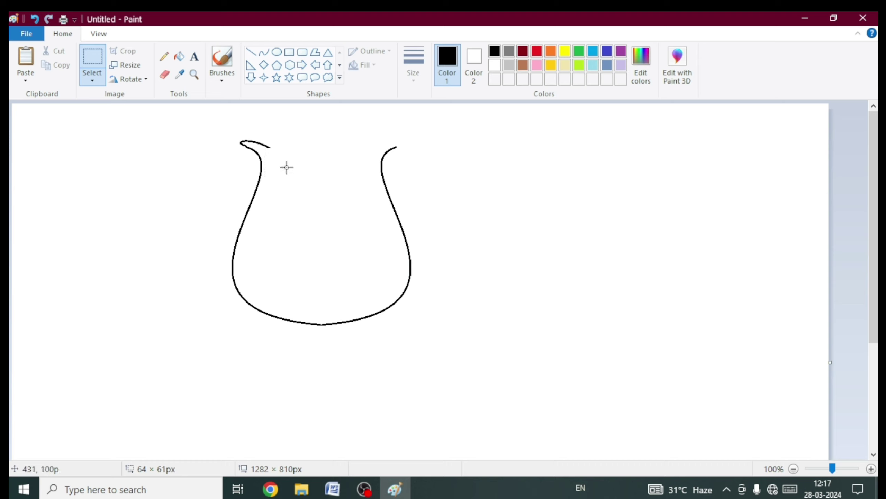
{"action": "left_click_drag", "start_coordinate": [270, 148], "coordinate": [272, 148]}
{"action": "key", "text": "ctrl+z"}
- Continue the left petal's edge with a bowed curve down towards the bud's centre, and trim off its lower end
{"action": "left_click", "coordinate": [265, 52]}
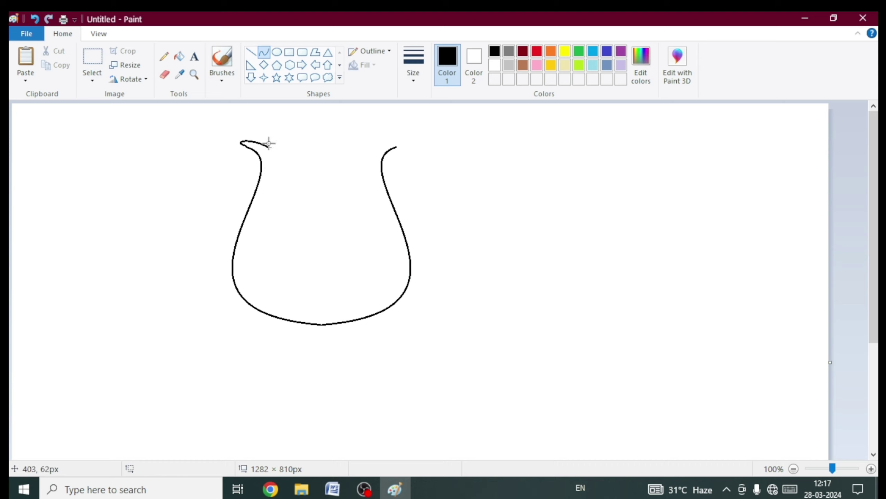
{"action": "left_click_drag", "start_coordinate": [271, 148], "coordinate": [327, 282]}
{"action": "left_click_drag", "start_coordinate": [286, 168], "coordinate": [362, 238]}
{"action": "key", "text": "Left"}
{"action": "key", "text": "Left"}
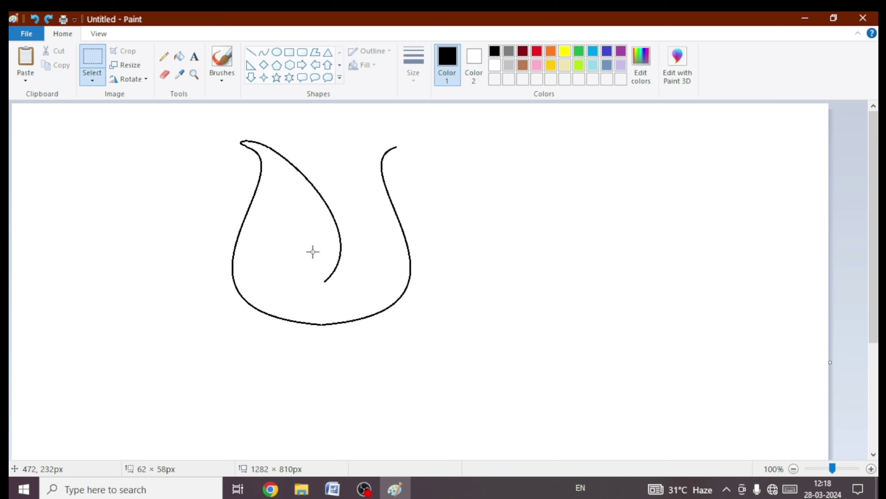
{"action": "left_click_drag", "start_coordinate": [317, 258], "coordinate": [341, 297]}
{"action": "key", "text": "Delete"}
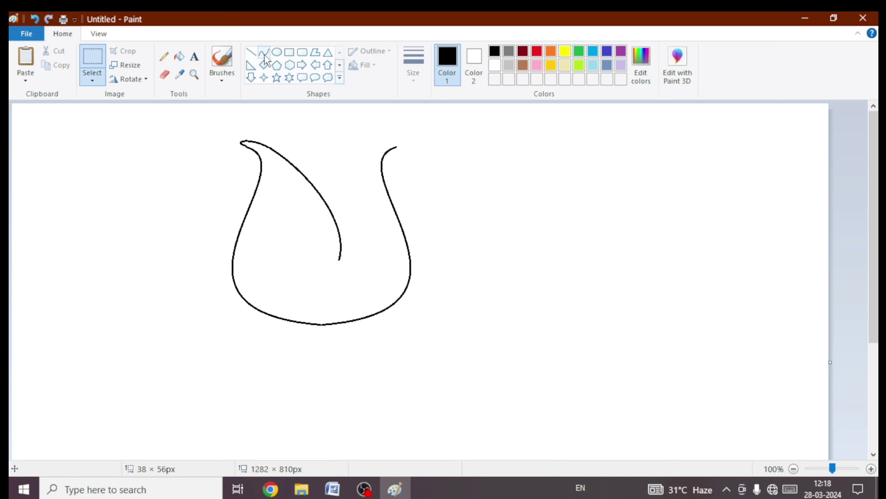
- Draw a bowed curve about 52 × 101 px from the petal edge's end down to the bud's base
{"action": "left_click", "coordinate": [265, 52]}
{"action": "left_click_drag", "start_coordinate": [338, 259], "coordinate": [306, 323]}
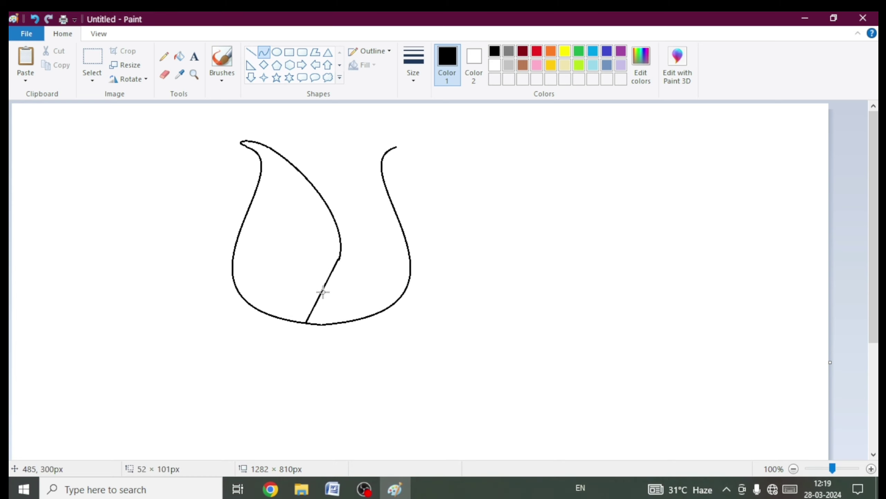
{"action": "left_click", "coordinate": [484, 310]}
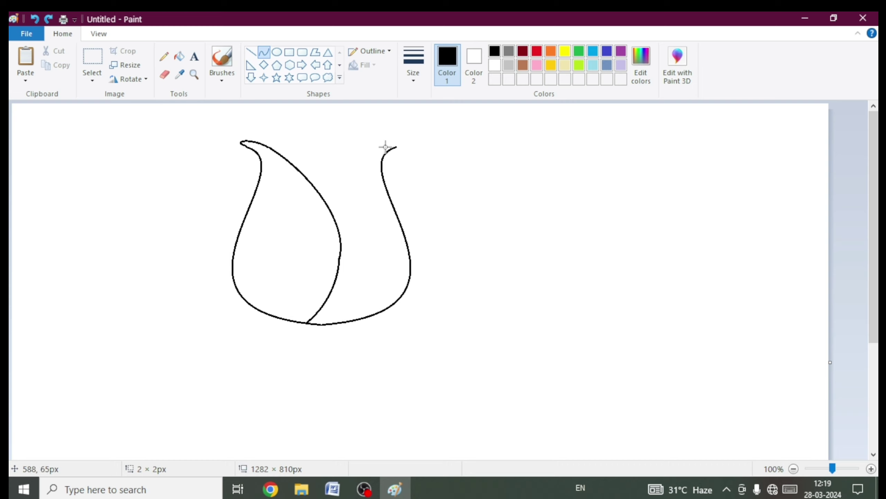
- Draw an arched curve about 127 × 72 px from the bud's right tip to the left petal's edge as the right petal's rim
{"action": "left_click_drag", "start_coordinate": [396, 147], "coordinate": [317, 190]}
{"action": "left_click_drag", "start_coordinate": [389, 150], "coordinate": [388, 146]}
{"action": "left_click_drag", "start_coordinate": [350, 168], "coordinate": [336, 149]}
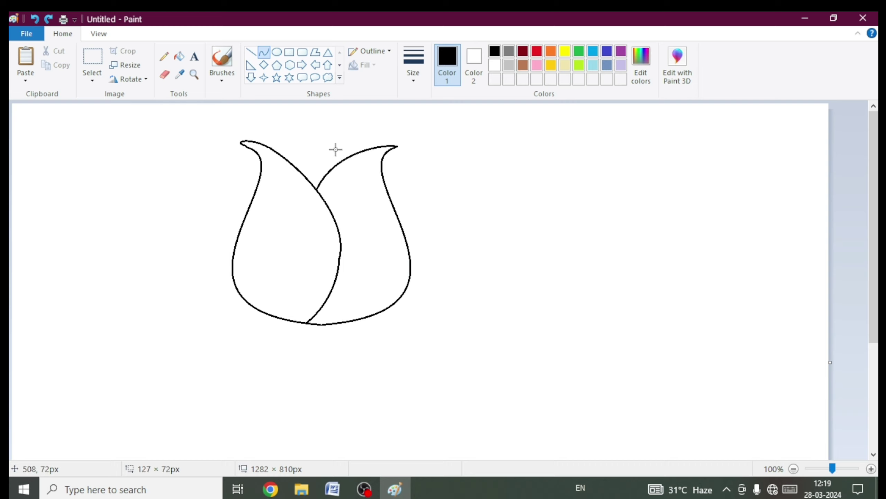
{"action": "left_click", "coordinate": [337, 149]}
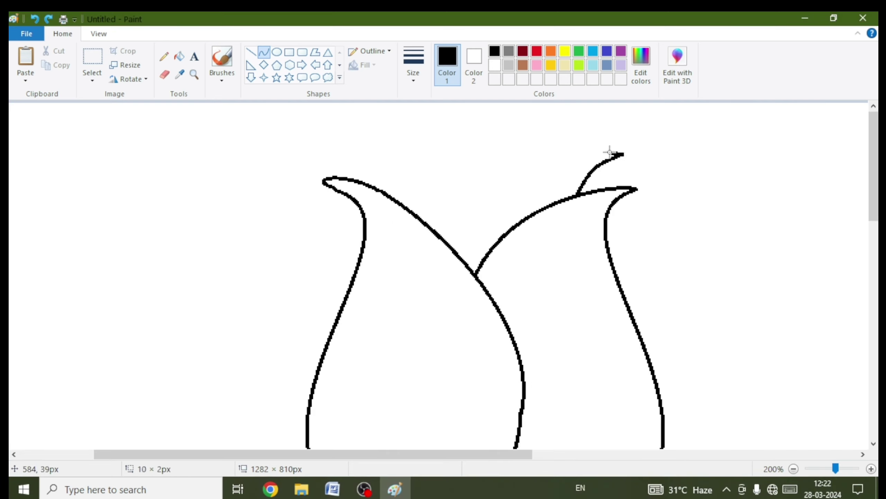
- Draw the long arched rim of the petal behind the right one, and add small inner petal arcs behind the left petal
{"action": "left_click_drag", "start_coordinate": [610, 153], "coordinate": [418, 219]}
{"action": "left_click_drag", "start_coordinate": [561, 169], "coordinate": [453, 158]}
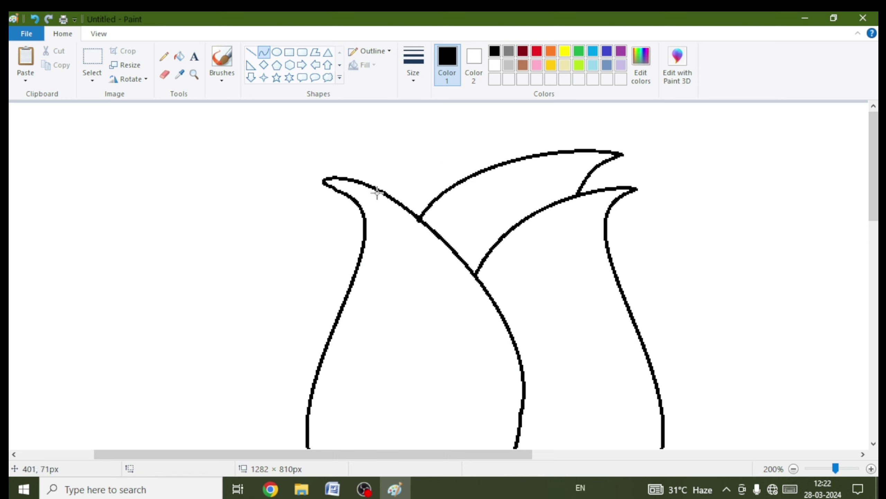
{"action": "mouse_move", "coordinate": [382, 191]}
{"action": "left_mouse_down"}
{"action": "mouse_move", "coordinate": [434, 186]}
{"action": "mouse_move", "coordinate": [390, 172]}
{"action": "mouse_move", "coordinate": [449, 148]}
{"action": "mouse_move", "coordinate": [449, 158]}
{"action": "left_mouse_up"}
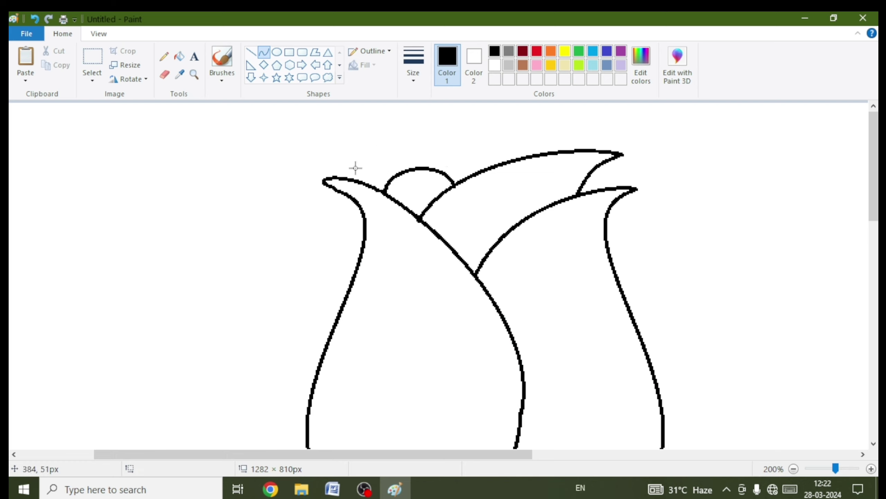
{"action": "mouse_move", "coordinate": [421, 170]}
{"action": "left_mouse_down"}
{"action": "mouse_move", "coordinate": [338, 166]}
{"action": "mouse_move", "coordinate": [366, 157]}
{"action": "mouse_move", "coordinate": [368, 141]}
{"action": "mouse_move", "coordinate": [359, 175]}
{"action": "left_mouse_up"}
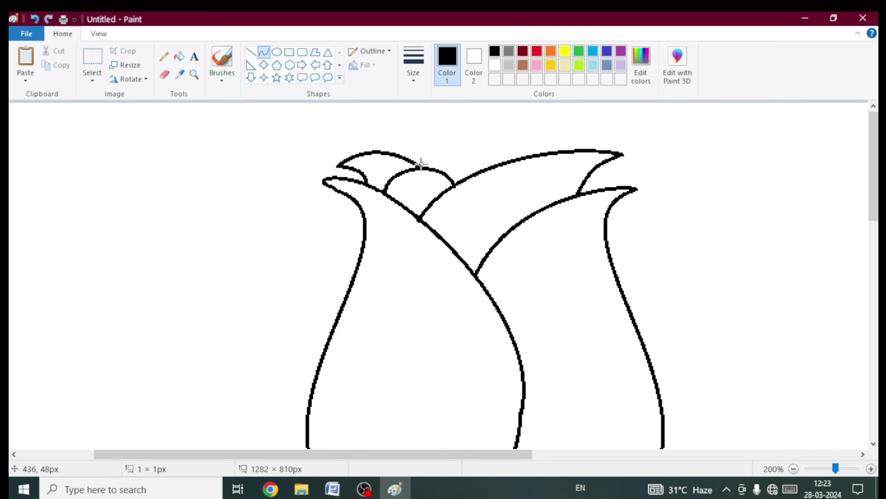
- Draw a back petal arc about 82 × 21 px at the top of the bud and a small petal arc at the right tip
{"action": "left_click_drag", "start_coordinate": [421, 166], "coordinate": [526, 156]}
{"action": "mouse_move", "coordinate": [473, 161]}
{"action": "left_mouse_down"}
{"action": "mouse_move", "coordinate": [440, 139]}
{"action": "mouse_move", "coordinate": [522, 140]}
{"action": "mouse_move", "coordinate": [504, 139]}
{"action": "left_mouse_up"}
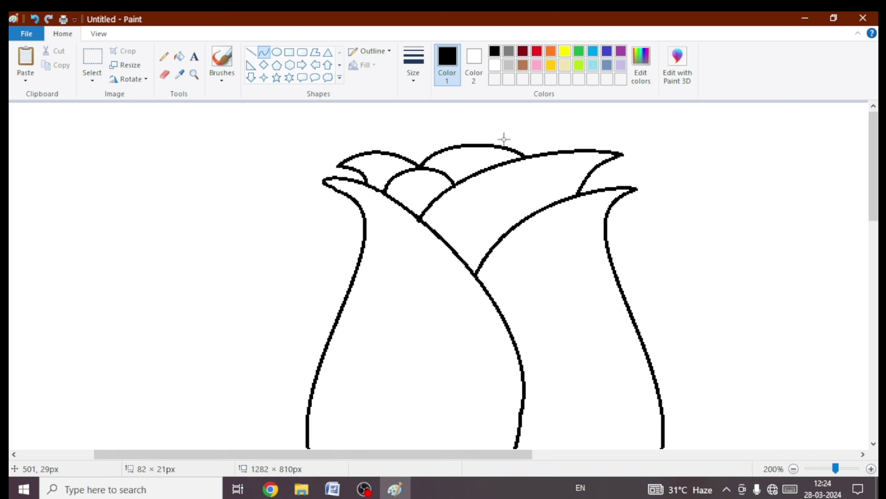
{"action": "mouse_move", "coordinate": [613, 177]}
{"action": "left_mouse_down"}
{"action": "mouse_move", "coordinate": [638, 189]}
{"action": "mouse_move", "coordinate": [613, 168]}
{"action": "left_mouse_up"}
{"action": "left_click_drag", "start_coordinate": [628, 175], "coordinate": [634, 172]}
{"action": "left_click", "coordinate": [804, 155]}
{"action": "left_click", "coordinate": [793, 469]}
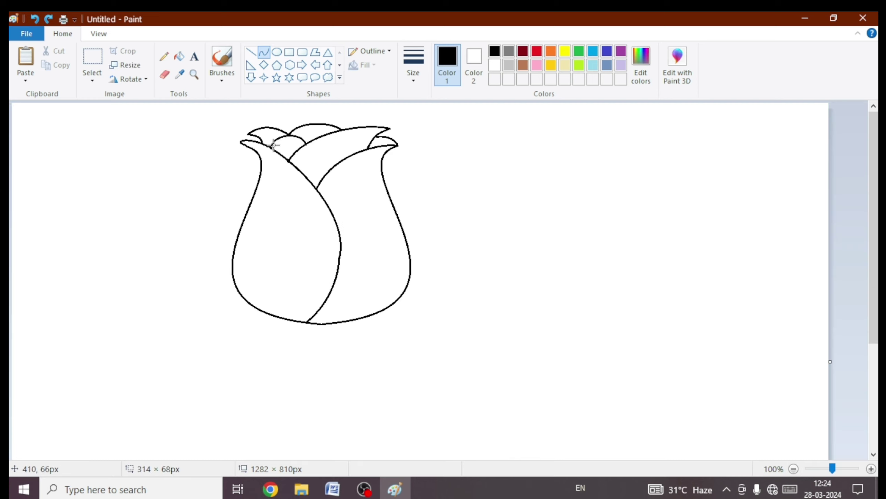
- Draw the left petal's folded edge as two joined curves running from its upper rim down to its lower right edge
{"action": "left_click_drag", "start_coordinate": [270, 148], "coordinate": [292, 196]}
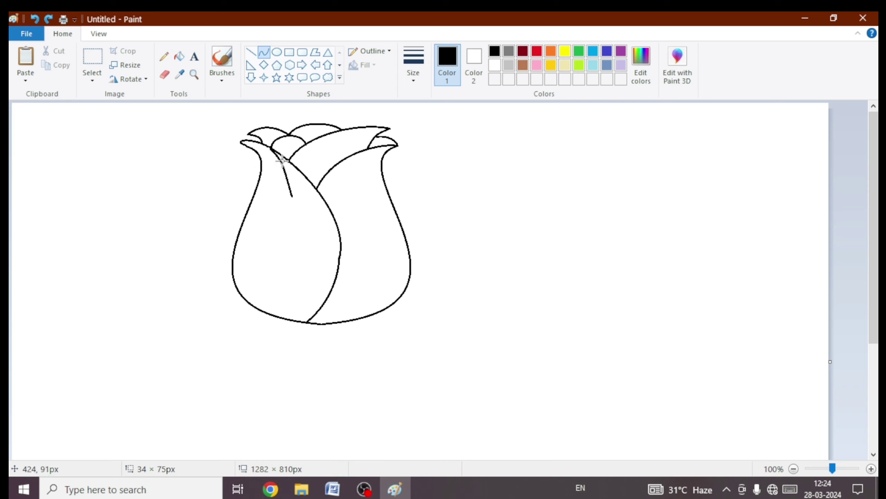
{"action": "left_click", "coordinate": [268, 184]}
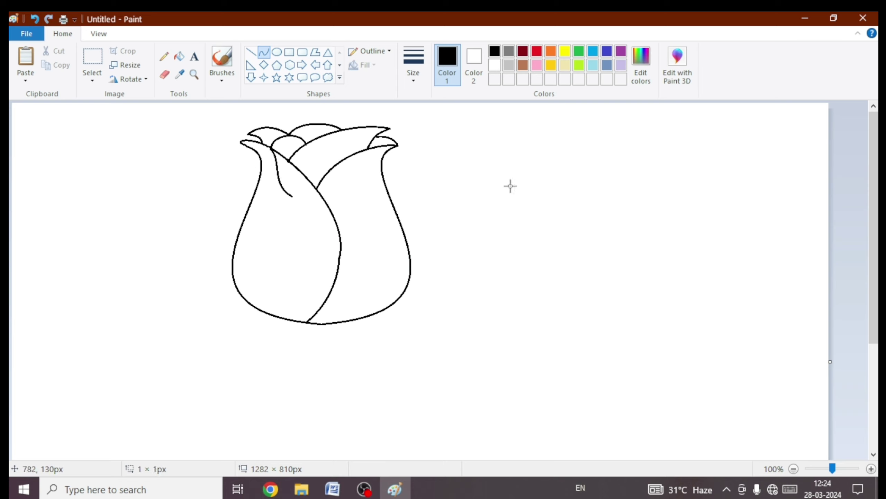
{"action": "mouse_move", "coordinate": [293, 195]}
{"action": "left_mouse_down"}
{"action": "mouse_move", "coordinate": [325, 241]}
{"action": "mouse_move", "coordinate": [323, 298]}
{"action": "mouse_move", "coordinate": [329, 292]}
{"action": "left_mouse_up"}
{"action": "left_click_drag", "start_coordinate": [317, 234], "coordinate": [358, 232]}
{"action": "left_click", "coordinate": [483, 216]}
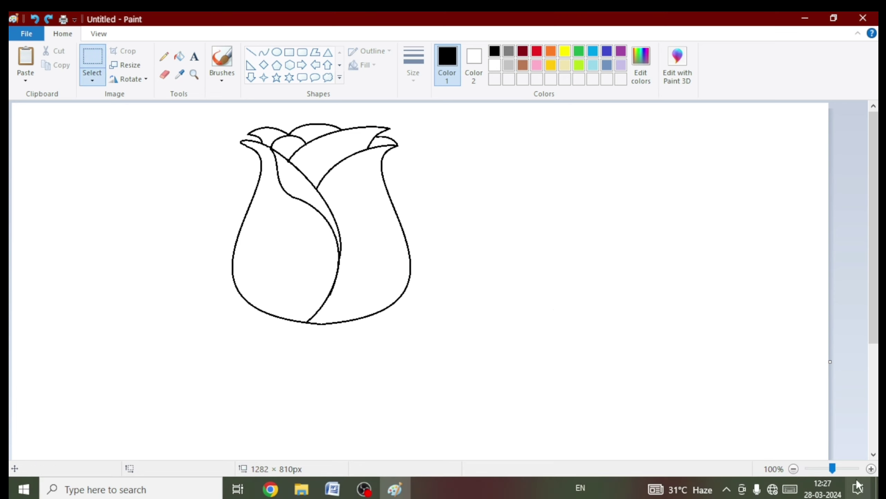
- Draw two parallel vertical lines about 360 px long for the stem in the empty area beside the bud
{"action": "left_click", "coordinate": [251, 52]}
{"action": "left_click_drag", "start_coordinate": [540, 230], "coordinate": [555, 433]}
{"action": "left_click_drag", "start_coordinate": [562, 203], "coordinate": [566, 435]}
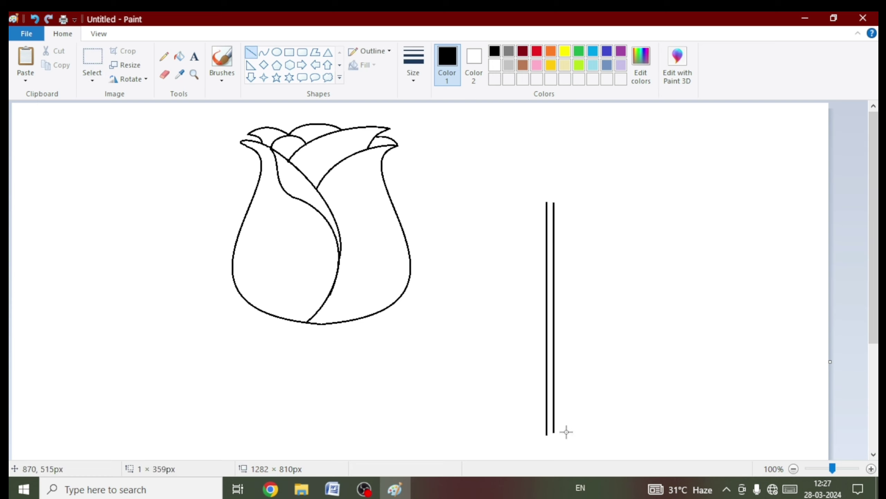
- Nudge the second stem line sideways to leave a narrow gap between both lines, and undo the stray short line
{"action": "key", "text": "Left"}
{"action": "key", "text": "Left"}
{"action": "key", "text": "Left"}
{"action": "key", "text": "Left"}
{"action": "key", "text": "Left"}
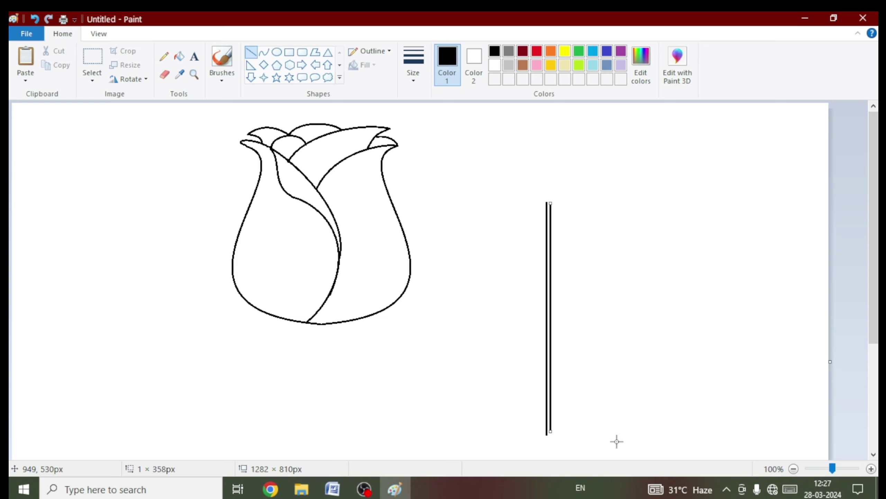
{"action": "key", "text": "Right"}
{"action": "key", "text": "Right"}
{"action": "key", "text": "Right"}
{"action": "key", "text": "Right"}
{"action": "key", "text": "Right"}
{"action": "key", "text": "Right"}
{"action": "key", "text": "Right"}
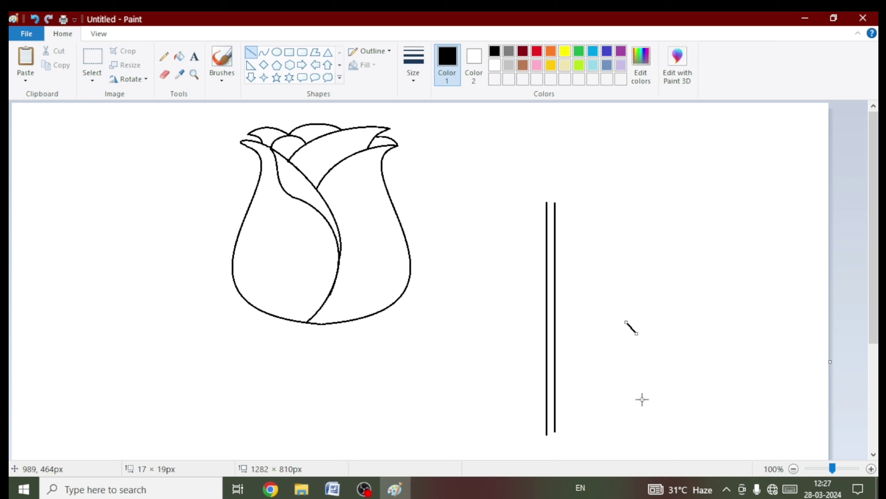
{"action": "key", "text": "ctrl+z"}
- Draw a short outward-flaring curve at the upper end of each stem line
{"action": "left_click", "coordinate": [93, 77]}
{"action": "left_click", "coordinate": [194, 75]}
{"action": "left_click", "coordinate": [585, 203]}
{"action": "left_click", "coordinate": [306, 285]}
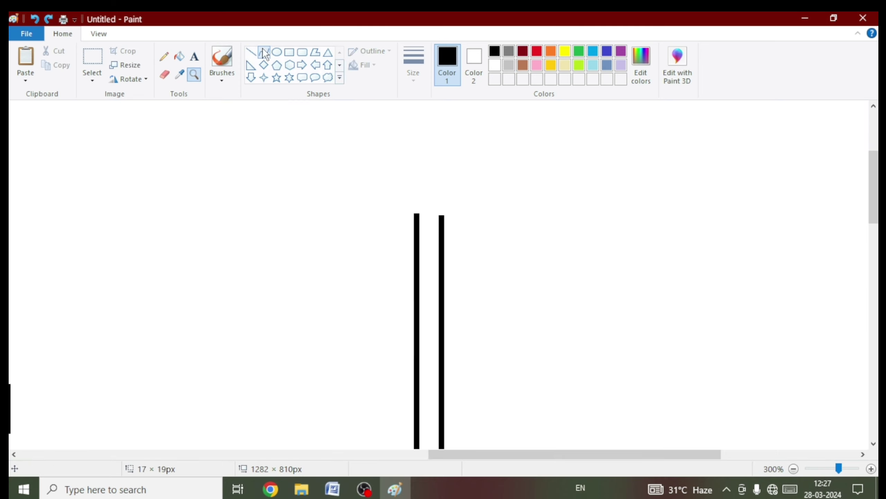
{"action": "left_click", "coordinate": [264, 53]}
{"action": "mouse_move", "coordinate": [415, 214]}
{"action": "left_mouse_down"}
{"action": "mouse_move", "coordinate": [391, 167]}
{"action": "mouse_move", "coordinate": [415, 175]}
{"action": "left_mouse_up"}
{"action": "left_click", "coordinate": [436, 211]}
{"action": "left_click_drag", "start_coordinate": [443, 216], "coordinate": [464, 172]}
{"action": "left_click_drag", "start_coordinate": [444, 204], "coordinate": [445, 179]}
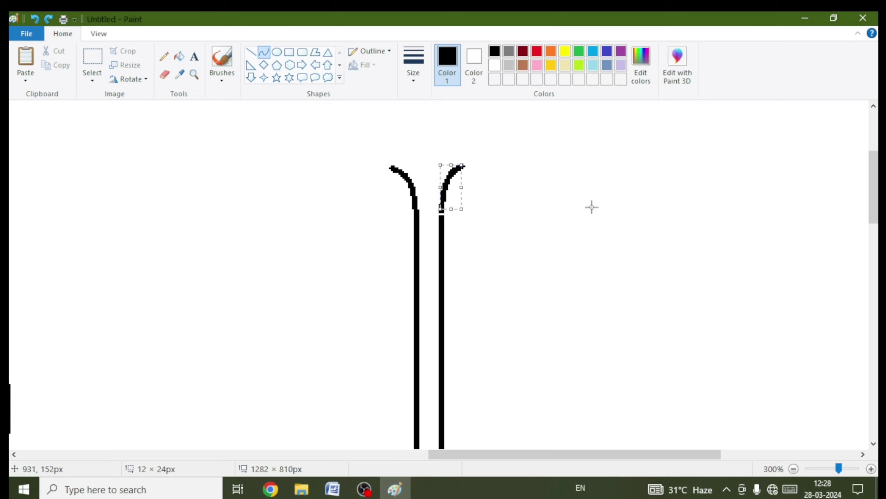
- Select the flared stem and move it directly under the bud's base
{"action": "left_click", "coordinate": [92, 60]}
{"action": "left_click_drag", "start_coordinate": [335, 140], "coordinate": [686, 498]}
{"action": "key", "text": "Delete"}
{"action": "left_click", "coordinate": [793, 469]}
{"action": "left_click", "coordinate": [793, 469]}
{"action": "scroll", "coordinate": [215, 152], "scroll_direction": "up", "scroll_amount": 3}
{"action": "left_click_drag", "start_coordinate": [617, 272], "coordinate": [381, 407]}
{"action": "left_click", "coordinate": [278, 295]}
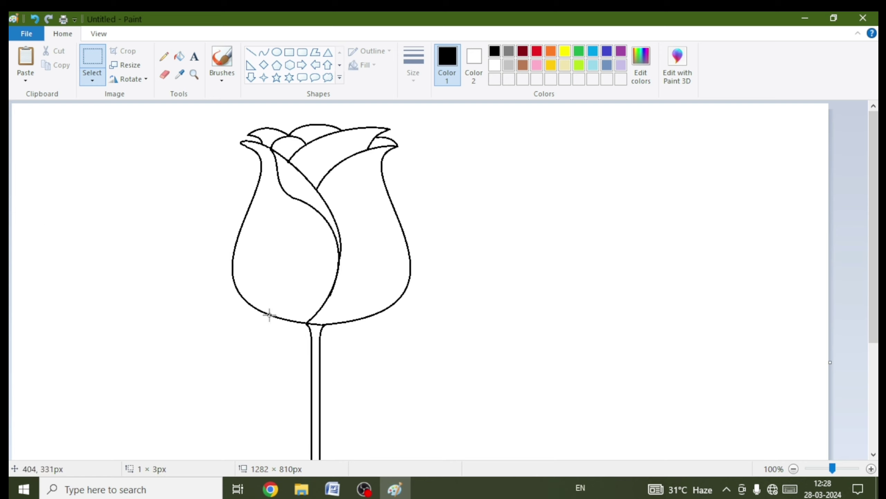
- Draw a pointed leaf rising from the bud's base over the left petal, with a curved vein inside
{"action": "left_click", "coordinate": [262, 53]}
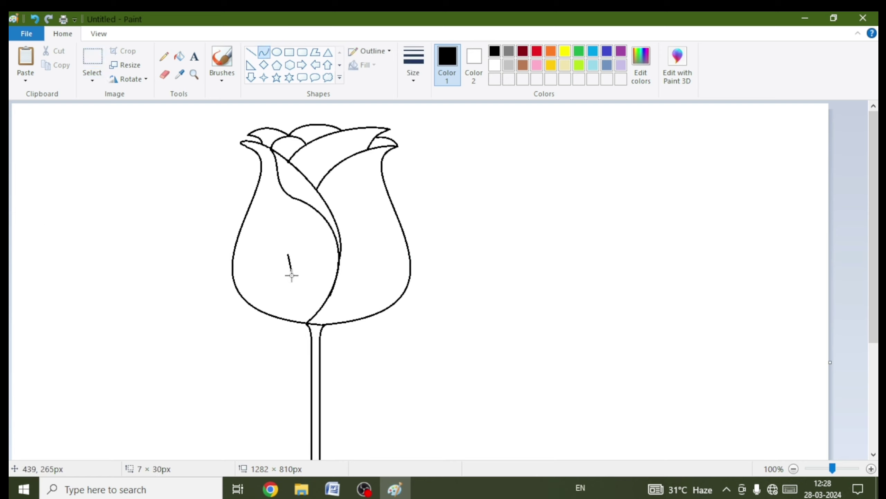
{"action": "left_click_drag", "start_coordinate": [292, 275], "coordinate": [307, 324]}
{"action": "left_click_drag", "start_coordinate": [289, 276], "coordinate": [337, 283]}
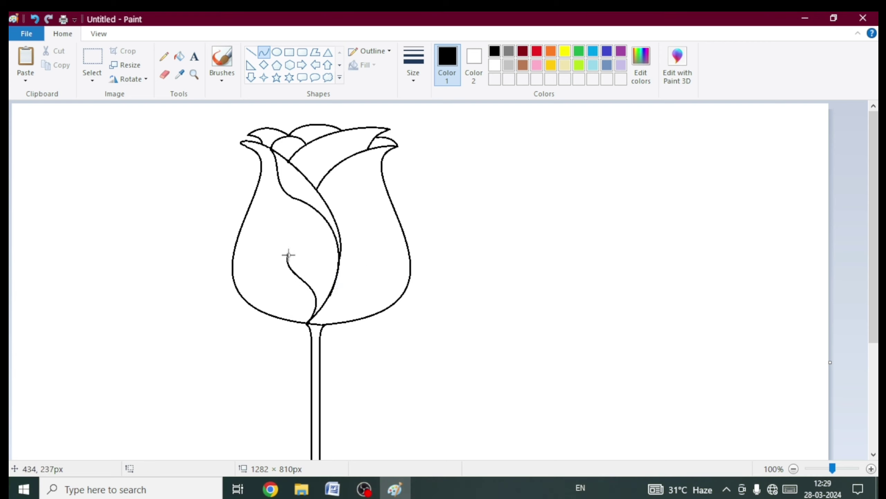
{"action": "left_click_drag", "start_coordinate": [288, 255], "coordinate": [307, 320]}
{"action": "left_click_drag", "start_coordinate": [292, 276], "coordinate": [283, 297]}
{"action": "left_click", "coordinate": [470, 271]}
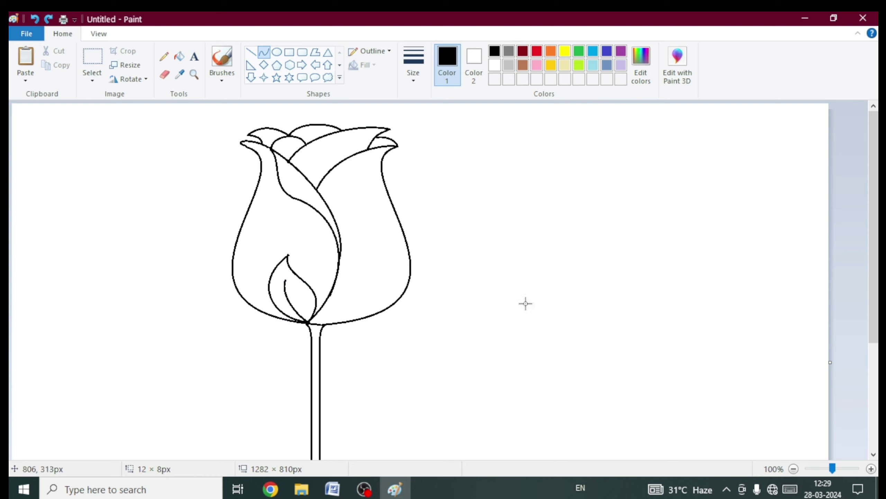
- Draw a slender, wavy pointed leaf on each side of the bud's base, starting from the stem's top
{"action": "mouse_move", "coordinate": [364, 489]}
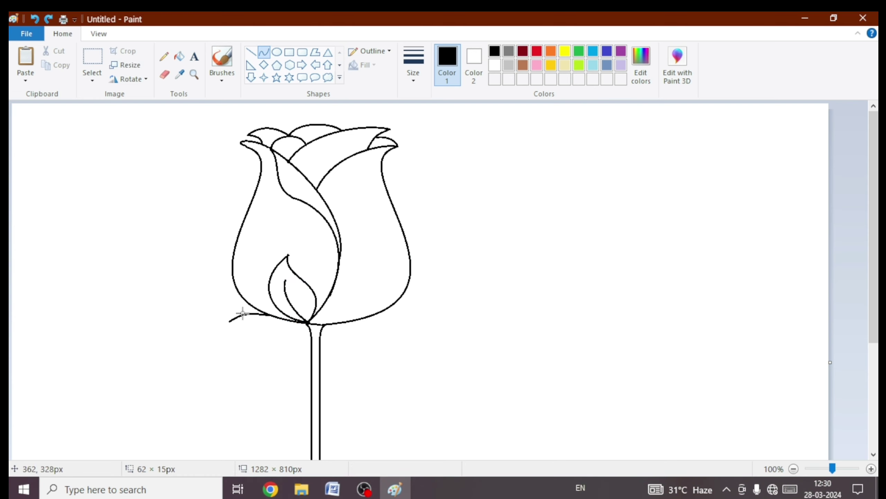
{"action": "left_click_drag", "start_coordinate": [229, 322], "coordinate": [283, 343]}
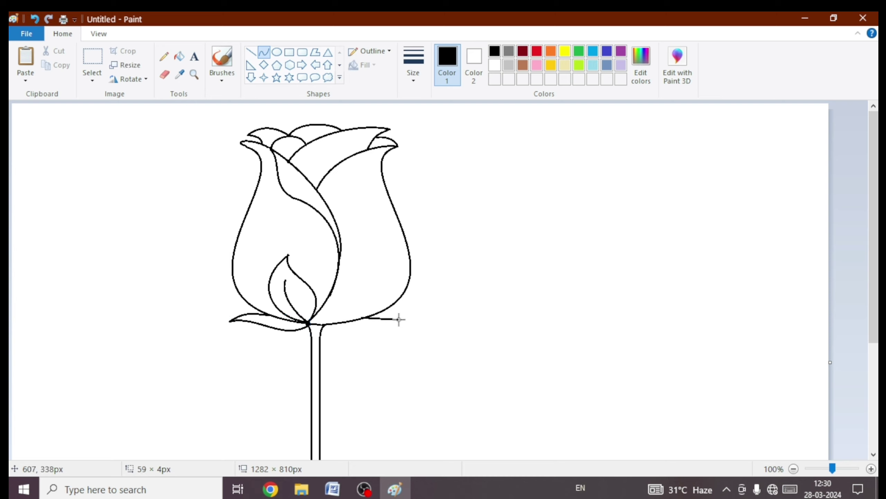
{"action": "mouse_move", "coordinate": [399, 319]}
{"action": "left_mouse_down"}
{"action": "mouse_move", "coordinate": [323, 325]}
{"action": "mouse_move", "coordinate": [360, 319]}
{"action": "mouse_move", "coordinate": [346, 349]}
{"action": "left_mouse_up"}
{"action": "left_click", "coordinate": [435, 331]}
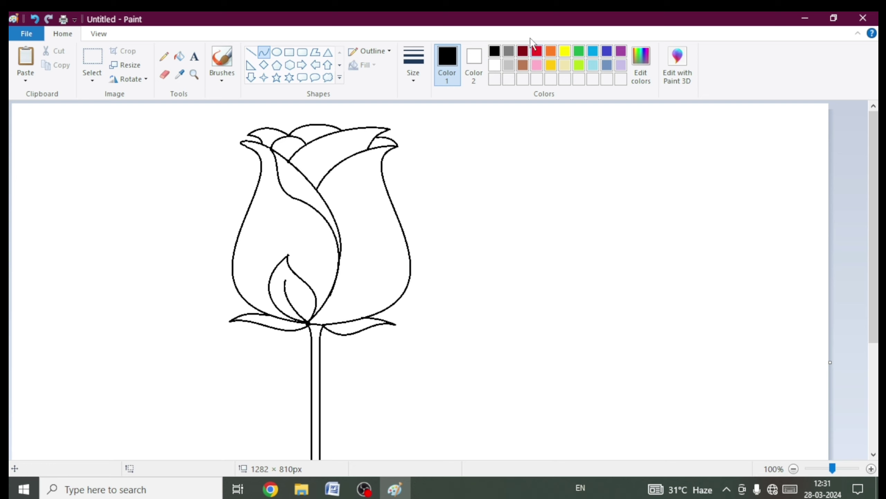
- Fill all petals of the rose bud with red
{"action": "left_click", "coordinate": [536, 51]}
{"action": "left_click", "coordinate": [179, 56]}
{"action": "left_click", "coordinate": [320, 234]}
{"action": "left_click", "coordinate": [324, 161]}
{"action": "left_click", "coordinate": [293, 145]}
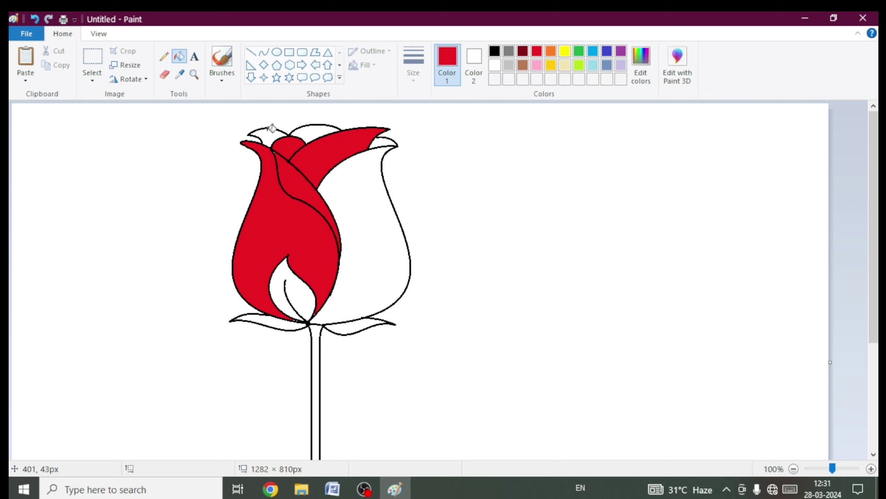
{"action": "left_click", "coordinate": [268, 132]}
{"action": "left_click", "coordinate": [315, 130]}
{"action": "left_click", "coordinate": [383, 141]}
{"action": "left_click", "coordinate": [353, 188]}
- Fill the leaf over the bud and the two slender leaves at its base with green
{"action": "left_click", "coordinate": [579, 51]}
{"action": "left_click", "coordinate": [296, 289]}
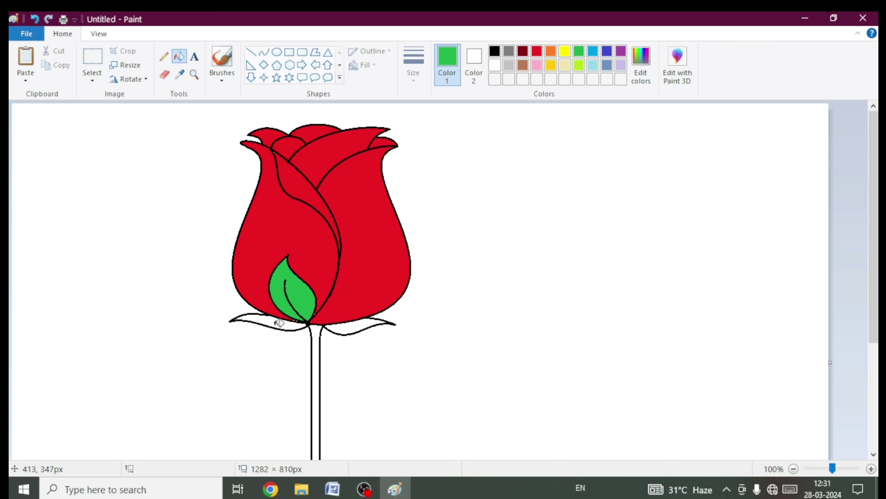
{"action": "left_click", "coordinate": [279, 323]}
{"action": "left_click", "coordinate": [345, 327]}
- Close the stem's open lower end with a short black line and fill the stem with green
{"action": "scroll", "coordinate": [519, 353], "scroll_direction": "down", "scroll_amount": 5}
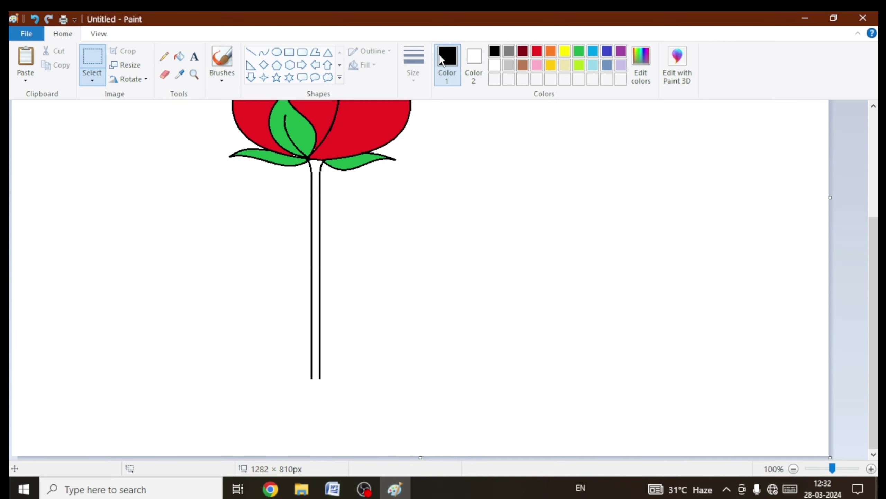
{"action": "left_click", "coordinate": [251, 52]}
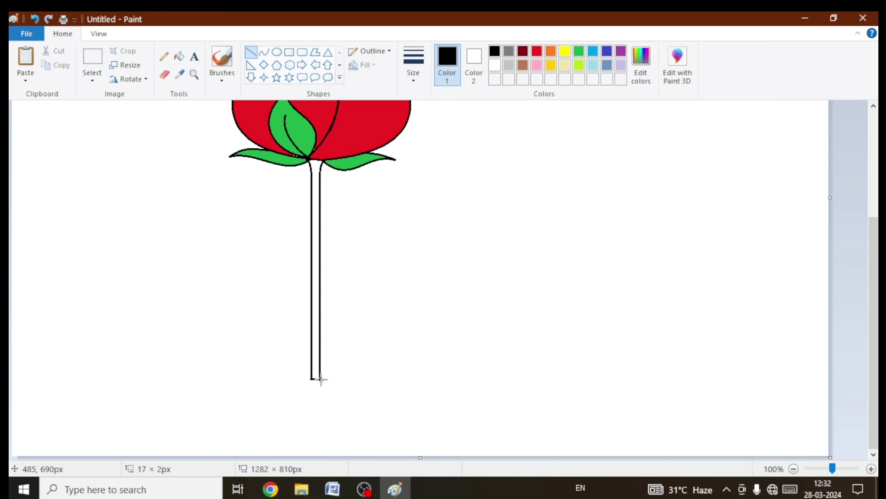
{"action": "scroll", "coordinate": [388, 329], "scroll_direction": "up", "scroll_amount": 5}
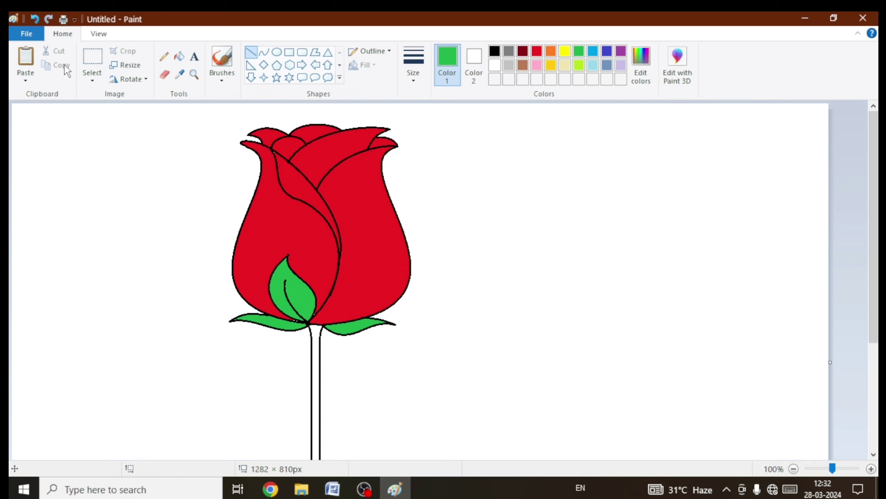
{"action": "left_click", "coordinate": [180, 56]}
{"action": "left_click", "coordinate": [316, 349]}
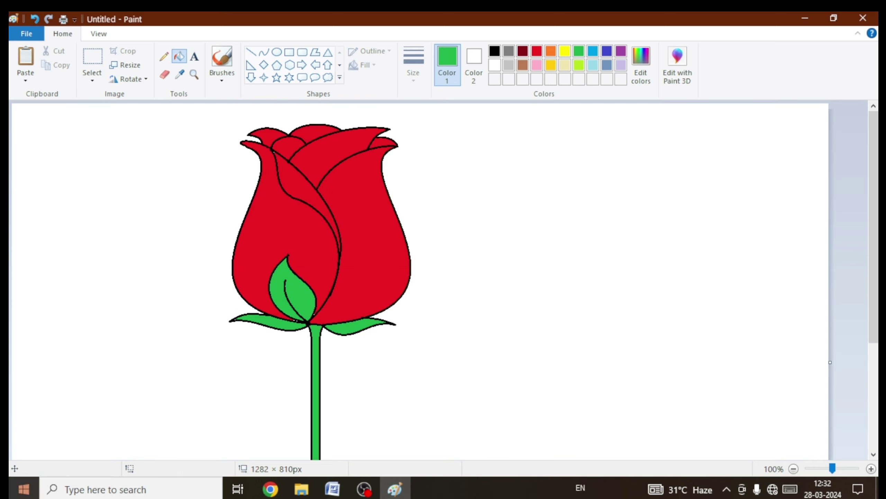
- Draw a black S-shaped curve rising to the right, about 273 × 157 px, in the empty area beside the bud
{"action": "left_click", "coordinate": [264, 53]}
{"action": "left_click", "coordinate": [495, 51]}
{"action": "left_click_drag", "start_coordinate": [468, 334], "coordinate": [642, 234]}
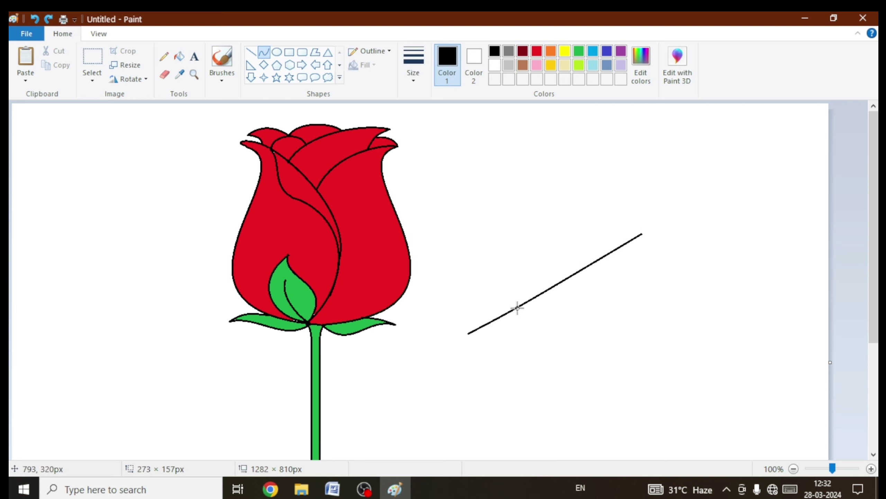
{"action": "mouse_move", "coordinate": [516, 307]}
{"action": "left_mouse_down"}
{"action": "mouse_move", "coordinate": [589, 278]}
{"action": "mouse_move", "coordinate": [581, 261]}
{"action": "left_mouse_up"}
{"action": "left_click", "coordinate": [594, 356]}
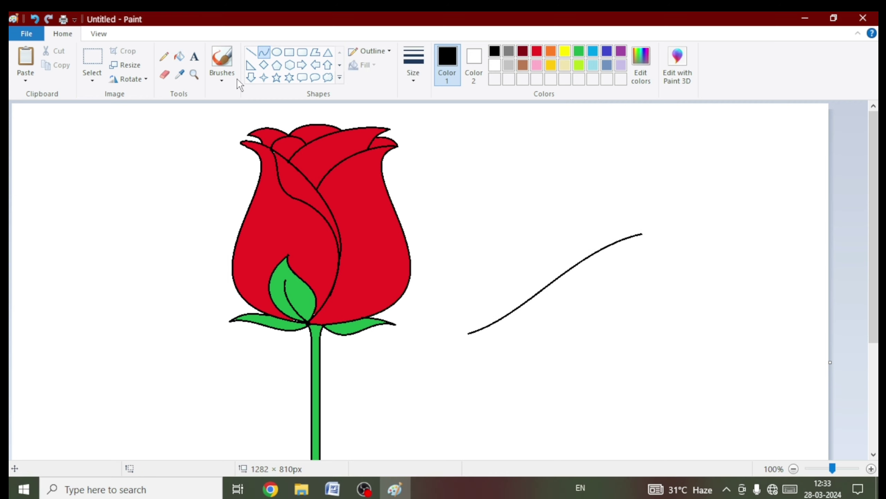
- Duplicate the S-shaped curve and place the copy just below the original to form a narrow stalk
{"action": "left_click", "coordinate": [92, 58]}
{"action": "left_click_drag", "start_coordinate": [446, 199], "coordinate": [673, 378]}
{"action": "left_click", "coordinate": [60, 65]}
{"action": "left_click", "coordinate": [25, 57]}
{"action": "left_click_drag", "start_coordinate": [81, 214], "coordinate": [518, 316]}
{"action": "key", "text": "Up"}
{"action": "key", "text": "Up"}
{"action": "key", "text": "Up"}
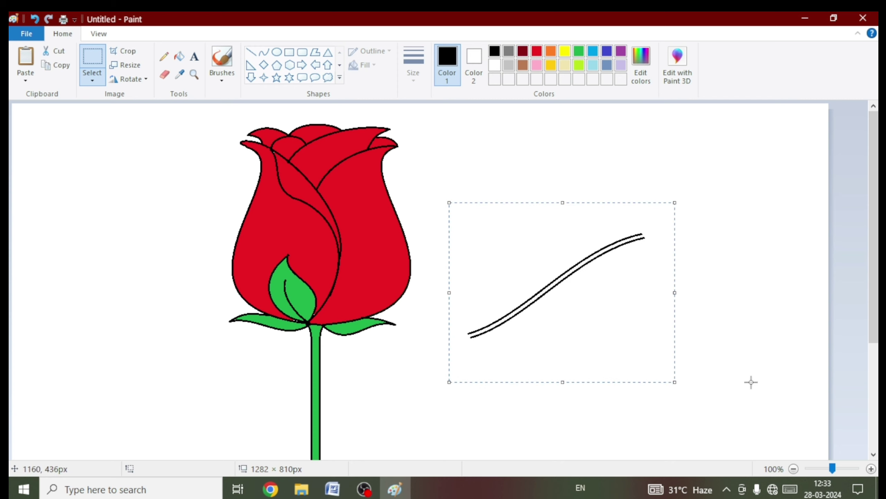
{"action": "left_click", "coordinate": [751, 381]}
- Draw a pointed leaf outline around the stalk's upper end from an arched, wavy upper edge and a rounded lower edge
{"action": "left_click", "coordinate": [265, 54]}
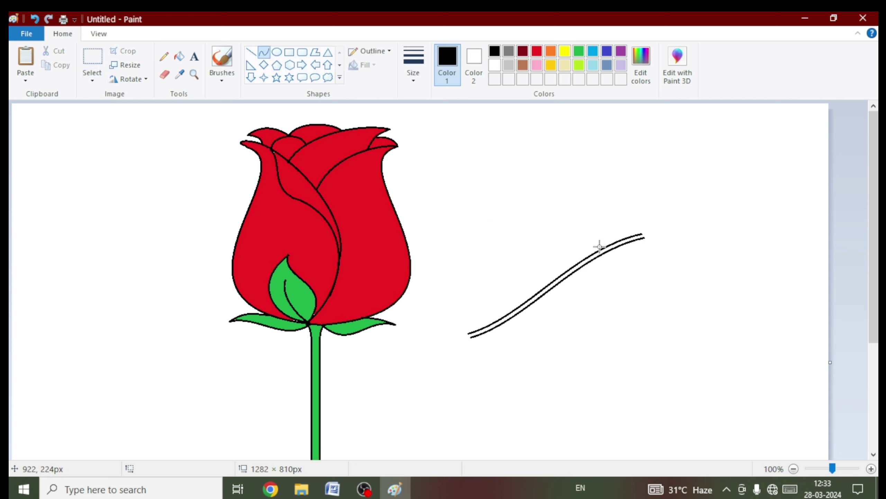
{"action": "mouse_move", "coordinate": [604, 247]}
{"action": "left_mouse_down"}
{"action": "mouse_move", "coordinate": [657, 219]}
{"action": "mouse_move", "coordinate": [732, 206]}
{"action": "mouse_move", "coordinate": [764, 225]}
{"action": "left_mouse_up"}
{"action": "left_click_drag", "start_coordinate": [642, 243], "coordinate": [636, 164]}
{"action": "left_click", "coordinate": [725, 232]}
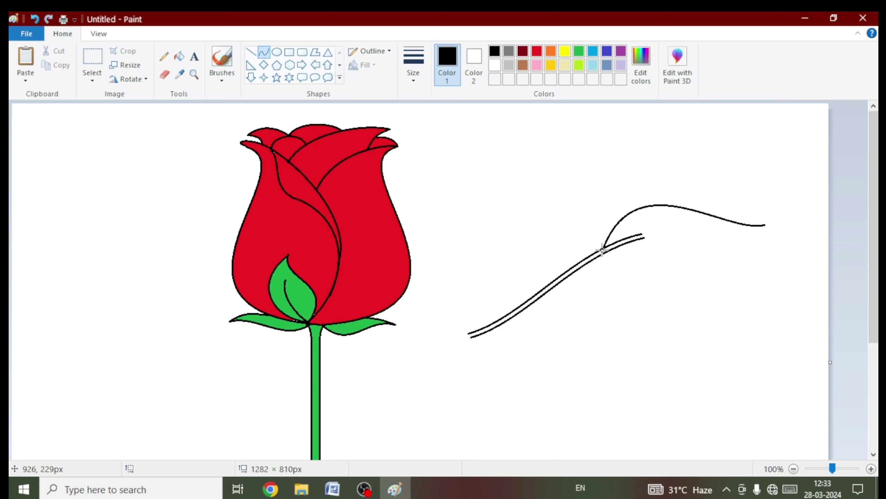
{"action": "left_click_drag", "start_coordinate": [608, 252], "coordinate": [693, 330]}
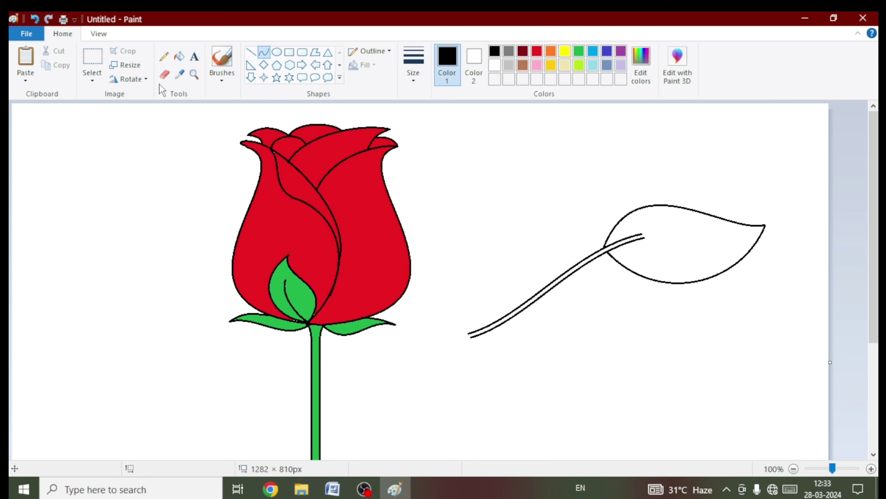
{"action": "left_click", "coordinate": [193, 74]}
{"action": "left_click", "coordinate": [702, 269]}
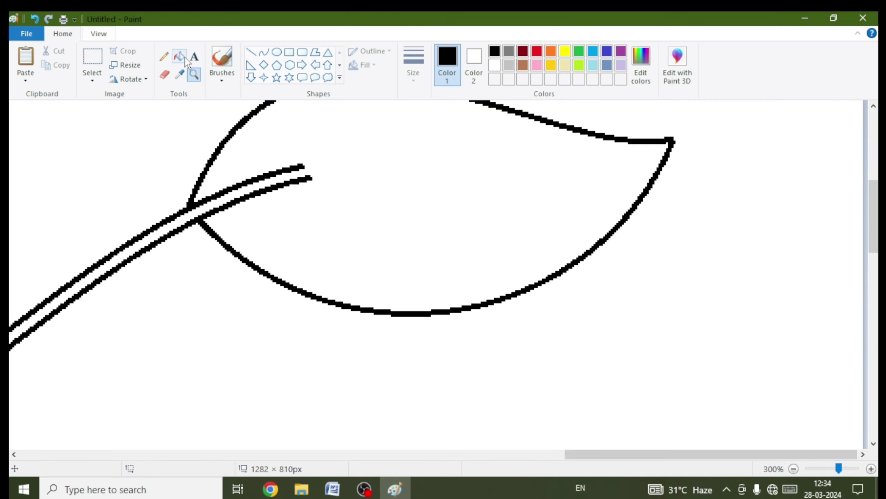
{"action": "left_click", "coordinate": [250, 53]}
{"action": "left_click_drag", "start_coordinate": [297, 168], "coordinate": [483, 164]}
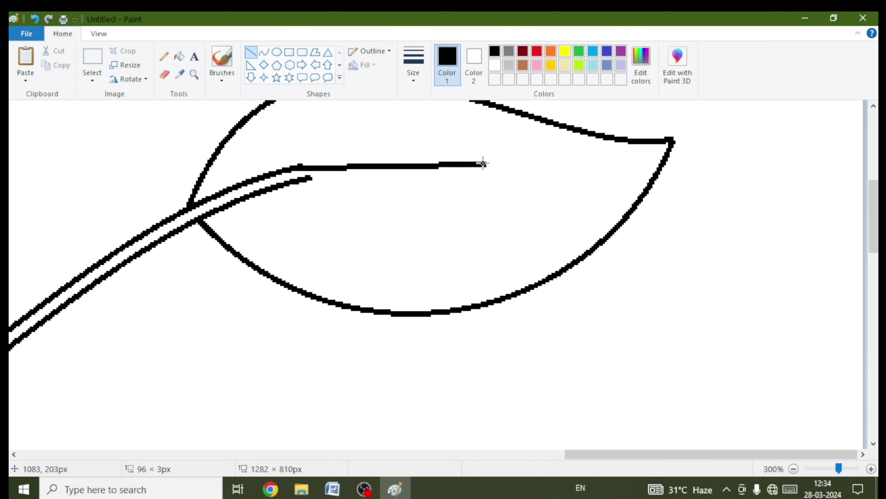
{"action": "key", "text": "ctrl+z"}
- Extend both stalk lines into the leaf as gently arched curves that converge into a pointed midrib
{"action": "left_click", "coordinate": [264, 52]}
{"action": "left_click_drag", "start_coordinate": [307, 166], "coordinate": [498, 178]}
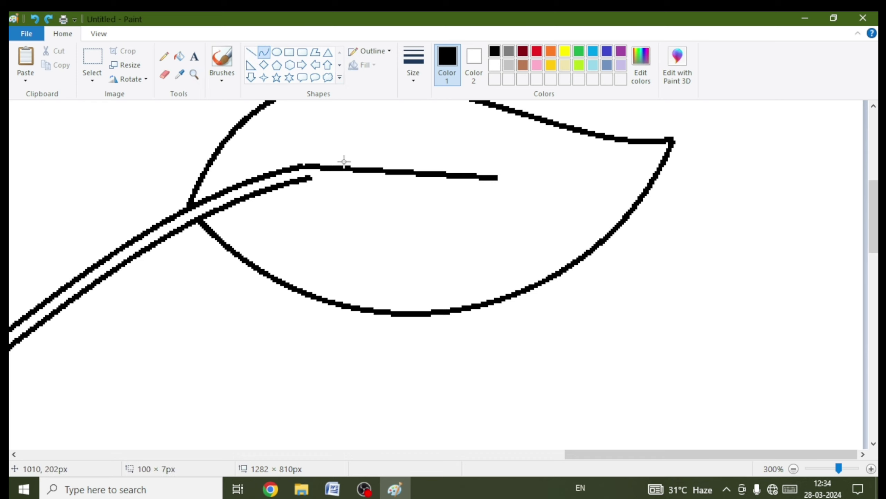
{"action": "left_click", "coordinate": [349, 157]}
{"action": "left_click", "coordinate": [422, 162]}
{"action": "left_click", "coordinate": [345, 198]}
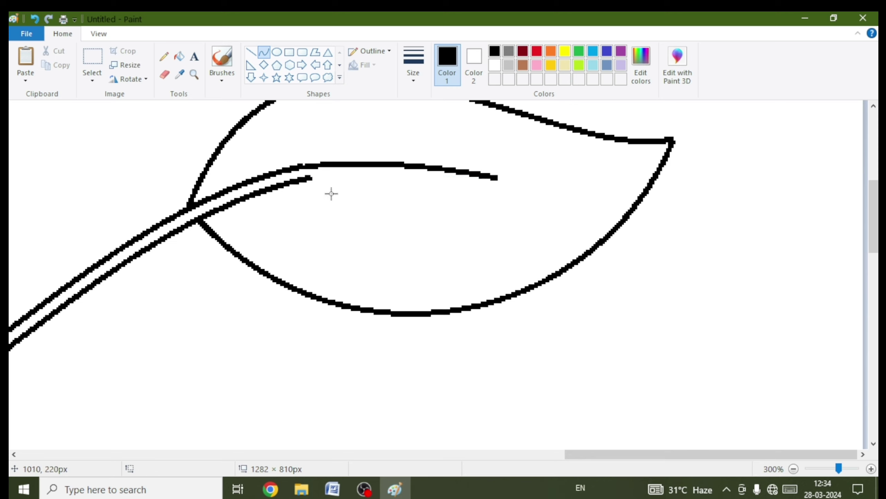
{"action": "left_click_drag", "start_coordinate": [307, 179], "coordinate": [472, 175]}
{"action": "left_click", "coordinate": [337, 170]}
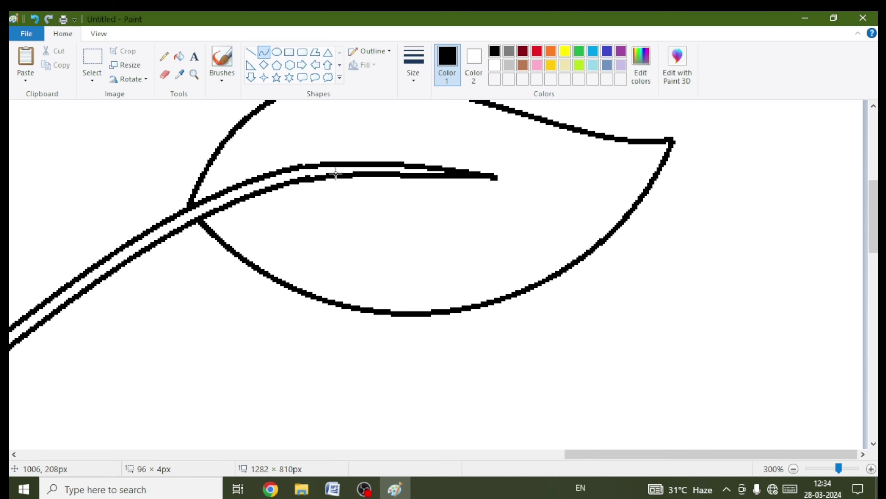
{"action": "left_click", "coordinate": [396, 171]}
{"action": "left_click", "coordinate": [539, 153]}
- Draw a pair of curved veins branching above and below the midrib near the leaf's tip
{"action": "scroll", "coordinate": [273, 105], "scroll_direction": "up", "scroll_amount": 2}
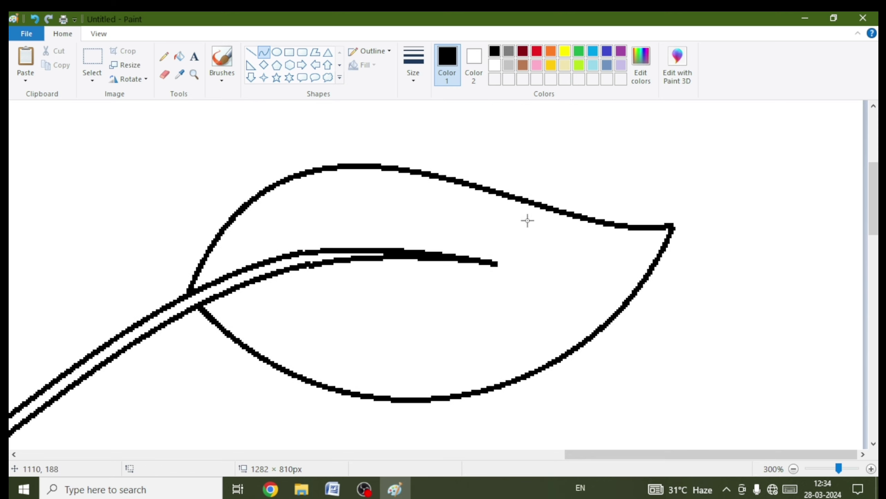
{"action": "mouse_move", "coordinate": [506, 219]}
{"action": "left_mouse_down"}
{"action": "mouse_move", "coordinate": [421, 252]}
{"action": "mouse_move", "coordinate": [461, 232]}
{"action": "mouse_move", "coordinate": [443, 239]}
{"action": "mouse_move", "coordinate": [446, 278]}
{"action": "mouse_move", "coordinate": [507, 307]}
{"action": "left_mouse_up"}
{"action": "left_click", "coordinate": [530, 246]}
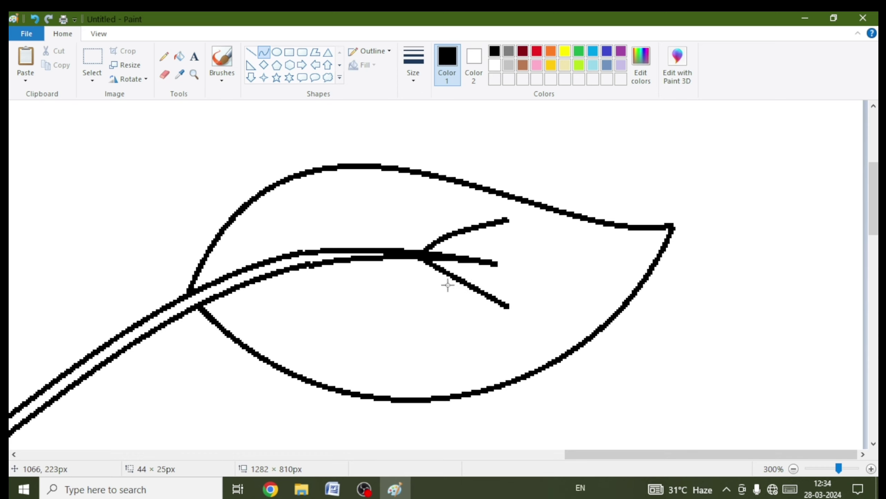
{"action": "mouse_move", "coordinate": [449, 284]}
{"action": "left_mouse_down"}
{"action": "mouse_move", "coordinate": [476, 305]}
{"action": "mouse_move", "coordinate": [460, 290]}
{"action": "left_mouse_up"}
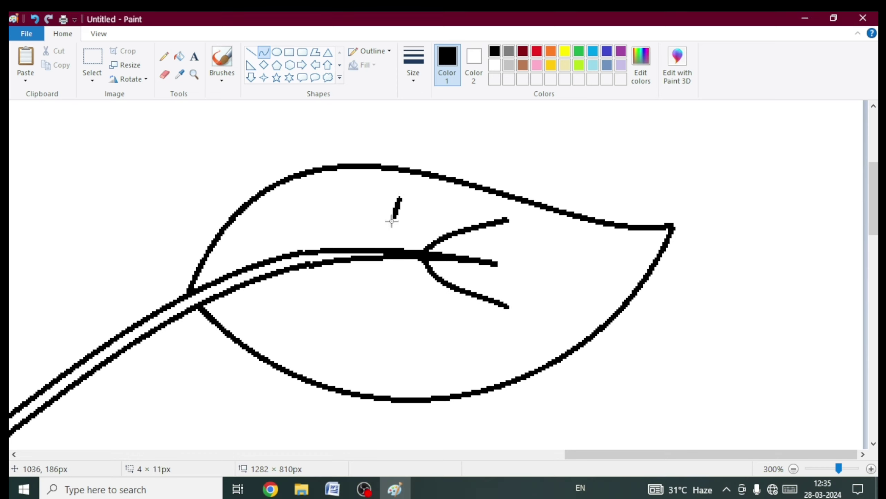
- Draw a second pair of curved veins above and below the midrib, closer to the leaf's base
{"action": "mouse_move", "coordinate": [392, 221]}
{"action": "left_mouse_down"}
{"action": "mouse_move", "coordinate": [359, 249]}
{"action": "mouse_move", "coordinate": [378, 207]}
{"action": "left_mouse_up"}
{"action": "left_click", "coordinate": [370, 222]}
{"action": "left_click_drag", "start_coordinate": [362, 262], "coordinate": [419, 315]}
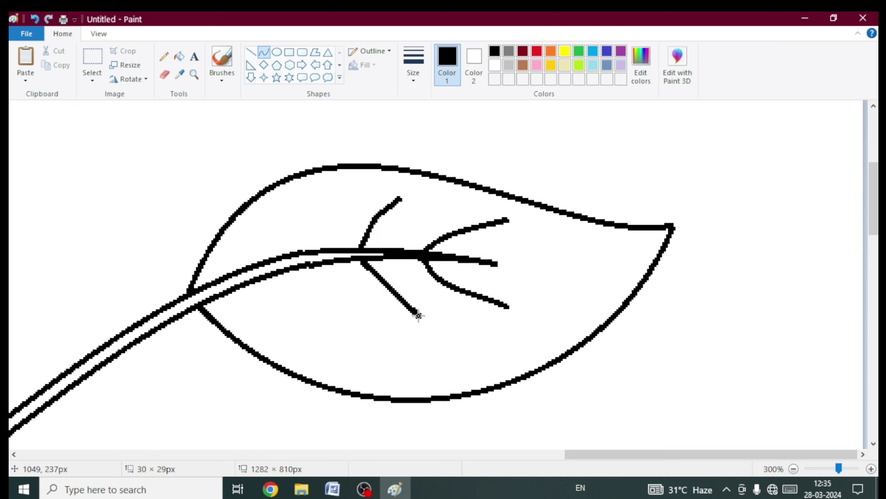
{"action": "left_click_drag", "start_coordinate": [373, 280], "coordinate": [394, 308]}
{"action": "left_click_drag", "start_coordinate": [448, 296], "coordinate": [444, 290]}
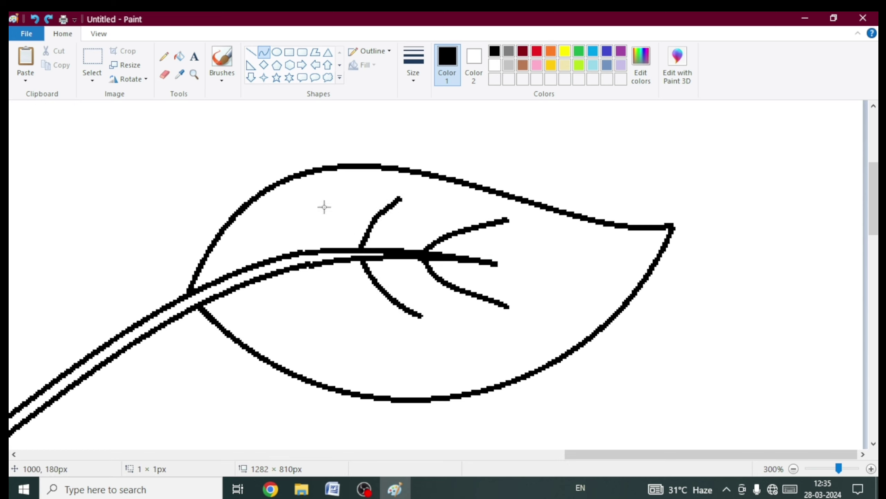
{"action": "left_click_drag", "start_coordinate": [324, 207], "coordinate": [290, 256]}
{"action": "left_click_drag", "start_coordinate": [302, 236], "coordinate": [295, 240]}
{"action": "key", "text": "ctrl+z"}
- Draw a third pair of curved veins on either side of the midrib, nearest the leaf's base
{"action": "left_click_drag", "start_coordinate": [328, 195], "coordinate": [290, 255]}
{"action": "mouse_move", "coordinate": [310, 219]}
{"action": "left_mouse_down"}
{"action": "mouse_move", "coordinate": [306, 206]}
{"action": "mouse_move", "coordinate": [291, 226]}
{"action": "left_mouse_up"}
{"action": "left_click_drag", "start_coordinate": [295, 270], "coordinate": [358, 325]}
{"action": "left_click_drag", "start_coordinate": [316, 299], "coordinate": [325, 318]}
{"action": "left_click", "coordinate": [467, 235]}
{"action": "scroll", "coordinate": [728, 291], "scroll_direction": "up", "scroll_amount": 2}
{"action": "scroll", "coordinate": [728, 291], "scroll_direction": "down", "scroll_amount": 4}
{"action": "scroll", "coordinate": [689, 400], "scroll_direction": "down", "scroll_amount": 2, "text": "ctrl"}
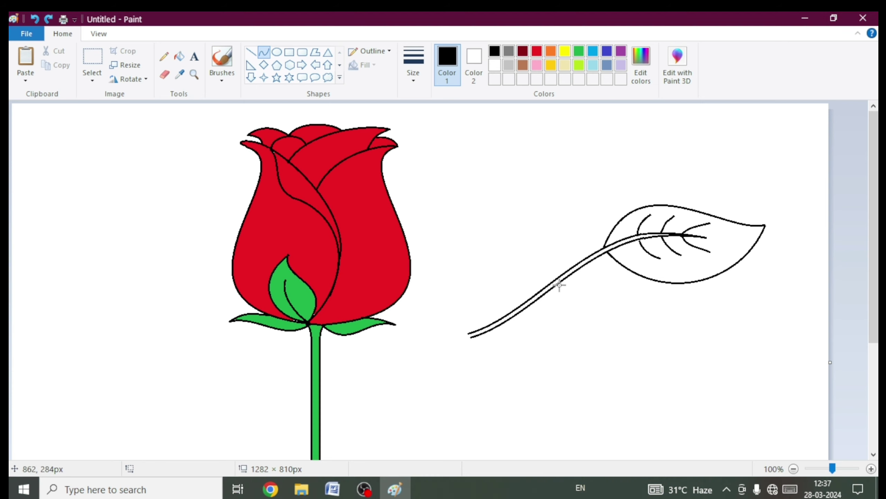
- Draw the upper line of a side stalk, curving gently down to the right from the lower part of the main stalk
{"action": "left_click_drag", "start_coordinate": [650, 314], "coordinate": [653, 317]}
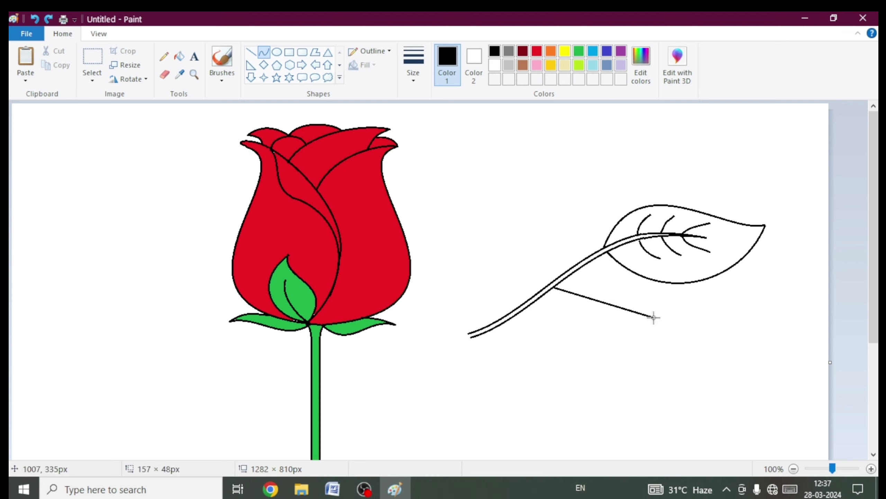
{"action": "key", "text": "ctrl+z"}
{"action": "left_click_drag", "start_coordinate": [534, 305], "coordinate": [587, 325]}
{"action": "left_click_drag", "start_coordinate": [592, 353], "coordinate": [592, 355]}
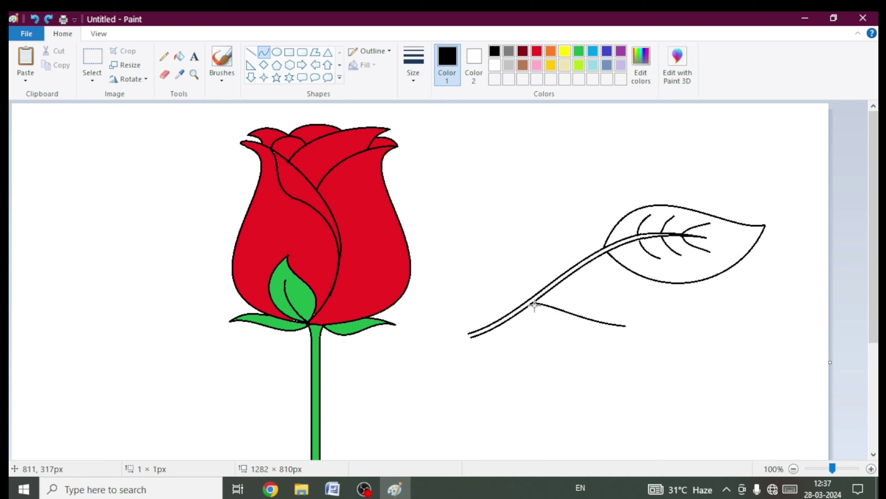
- Add the side stalk's second line and draw a smaller pointed leaf outline around its outer end
{"action": "mouse_move", "coordinate": [530, 305]}
{"action": "left_mouse_down"}
{"action": "mouse_move", "coordinate": [624, 327]}
{"action": "mouse_move", "coordinate": [595, 332]}
{"action": "mouse_move", "coordinate": [617, 313]}
{"action": "mouse_move", "coordinate": [702, 316]}
{"action": "left_mouse_up"}
{"action": "left_click_drag", "start_coordinate": [618, 315], "coordinate": [617, 284]}
{"action": "left_click_drag", "start_coordinate": [665, 308], "coordinate": [666, 312]}
{"action": "left_click_drag", "start_coordinate": [584, 321], "coordinate": [704, 316]}
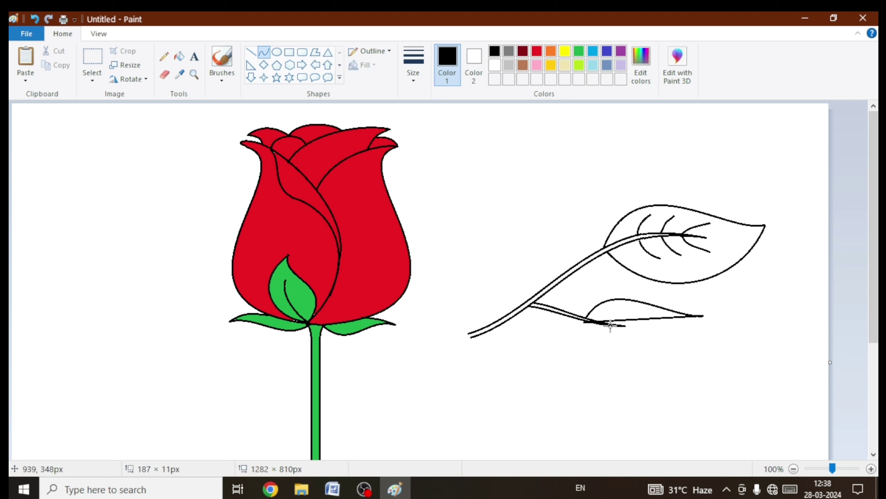
{"action": "left_click_drag", "start_coordinate": [610, 326], "coordinate": [595, 365]}
{"action": "left_click_drag", "start_coordinate": [662, 332], "coordinate": [641, 376]}
{"action": "left_click", "coordinate": [793, 327]}
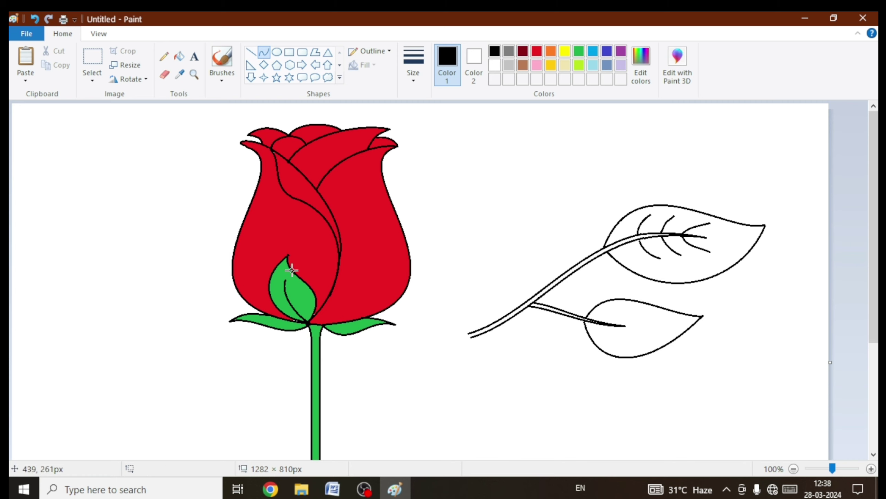
- Fill both the large and the small leaf on the branch with green
{"action": "left_click", "coordinate": [579, 49]}
{"action": "left_click", "coordinate": [722, 227]}
{"action": "left_click", "coordinate": [649, 325]}
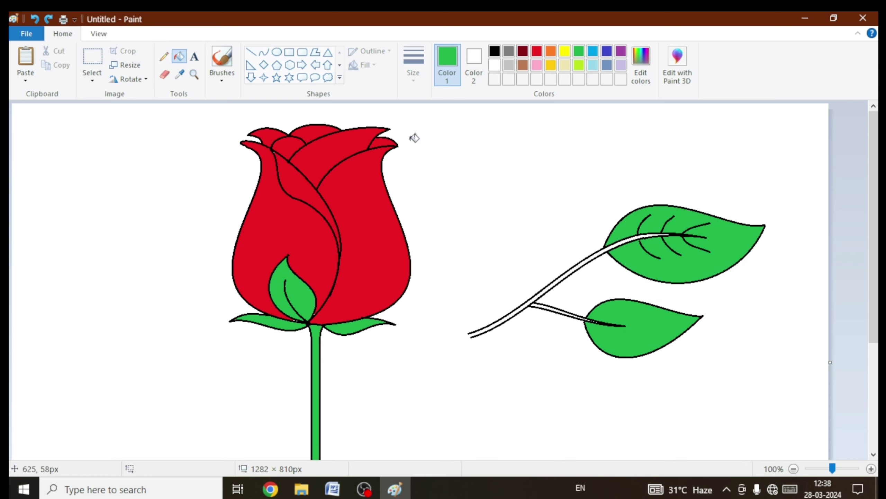
- Select the whole leafy branch and move it so its stalk joins the right side of the rose's stem
{"action": "left_click", "coordinate": [91, 59]}
{"action": "left_click_drag", "start_coordinate": [457, 156], "coordinate": [830, 422]}
{"action": "left_click_drag", "start_coordinate": [689, 324], "coordinate": [542, 395]}
{"action": "left_click", "coordinate": [659, 133]}
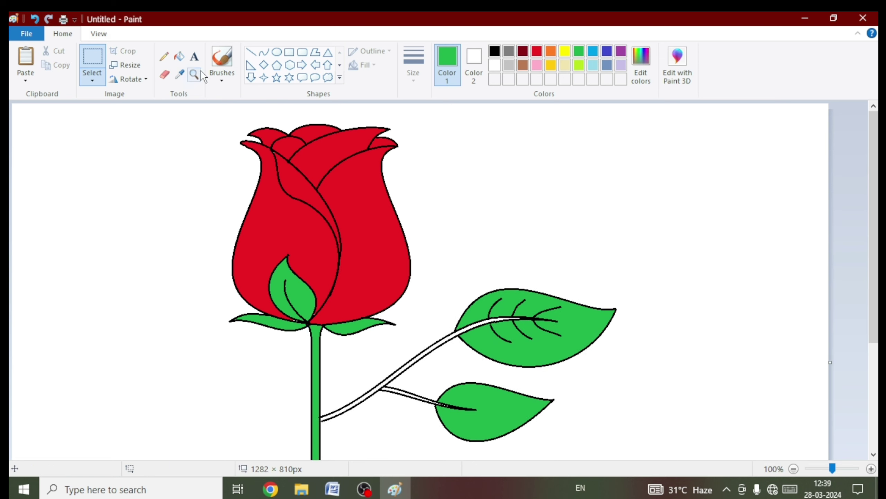
{"action": "left_click", "coordinate": [179, 56]}
{"action": "left_click", "coordinate": [427, 352]}
{"action": "key", "text": "ctrl+z"}
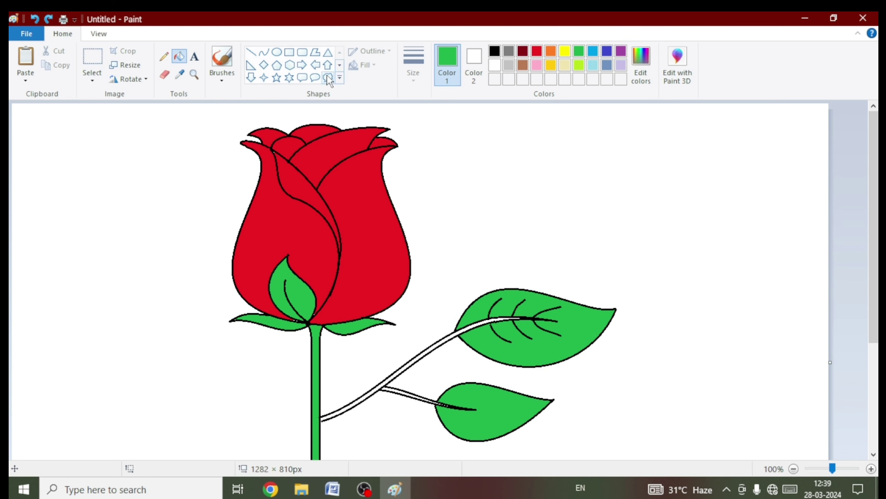
- Fill the branch's main stalk and its side stalk with green
{"action": "left_click", "coordinate": [194, 74]}
{"action": "left_click", "coordinate": [456, 359]}
{"action": "left_click", "coordinate": [502, 357]}
{"action": "left_click", "coordinate": [179, 57]}
{"action": "left_click", "coordinate": [205, 162]}
{"action": "left_click", "coordinate": [157, 245]}
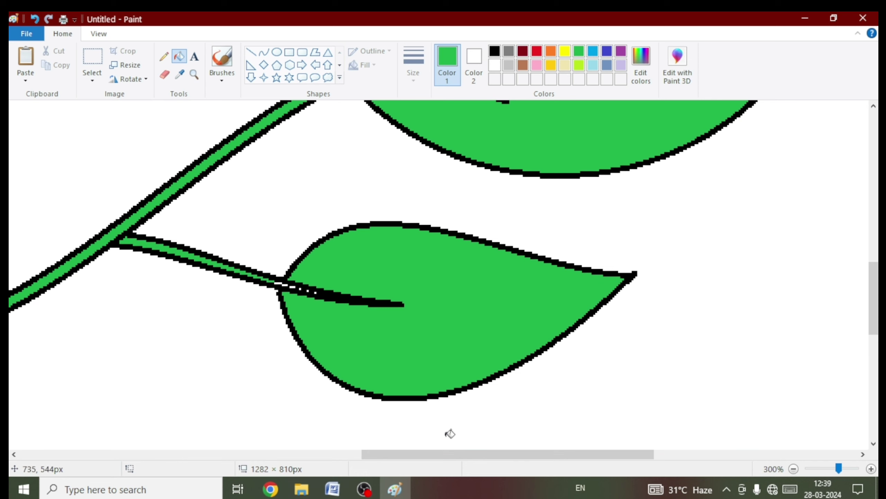
{"action": "scroll", "coordinate": [447, 431], "scroll_direction": "down", "scroll_amount": 2}
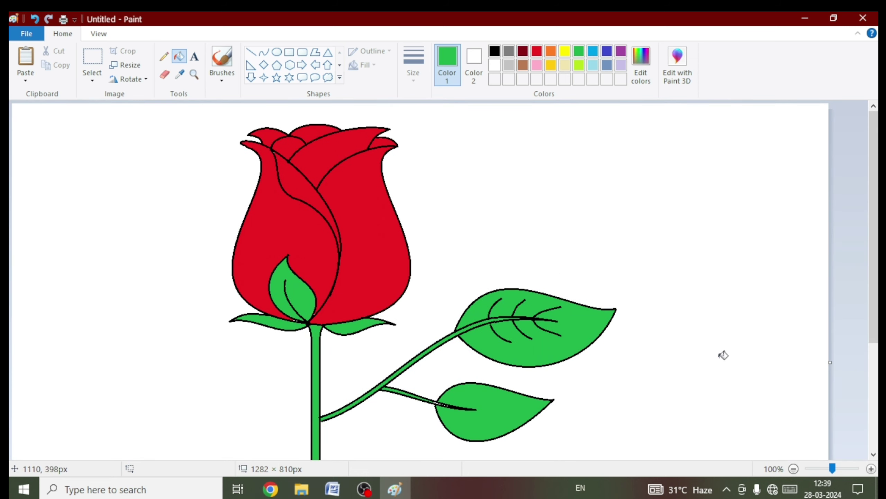
- Move the whole rose to the canvas's left edge and place a copy of it on the right
{"action": "left_click", "coordinate": [92, 56]}
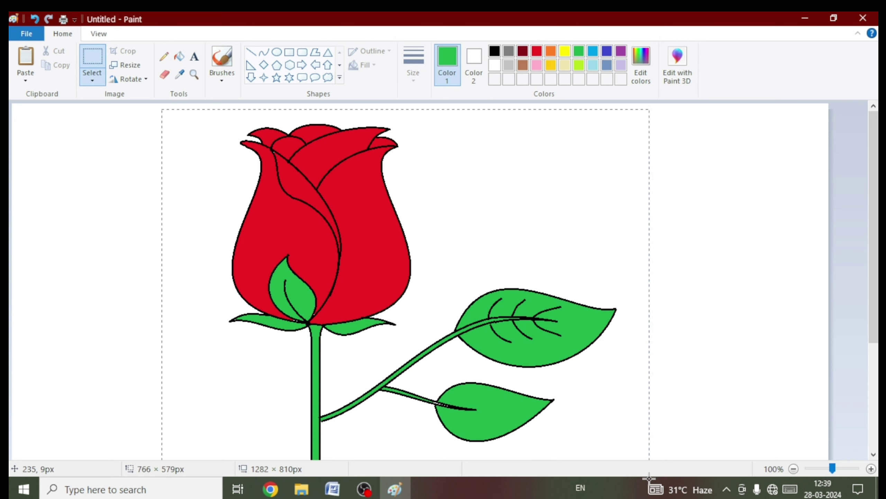
{"action": "left_click_drag", "start_coordinate": [491, 190], "coordinate": [277, 171]}
{"action": "key", "text": "ctrl+c"}
{"action": "key", "text": "ctrl+v"}
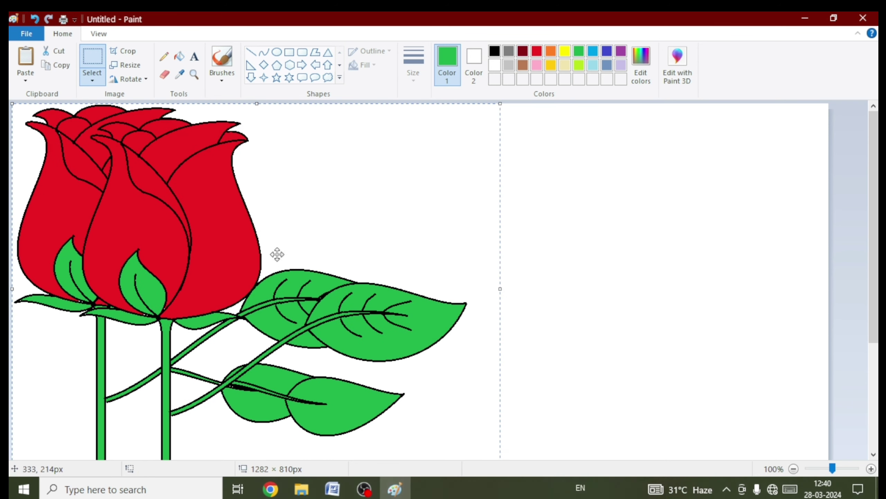
{"action": "left_click_drag", "start_coordinate": [277, 254], "coordinate": [427, 180]}
{"action": "left_click", "coordinate": [131, 79]}
{"action": "left_click", "coordinate": [141, 147]}
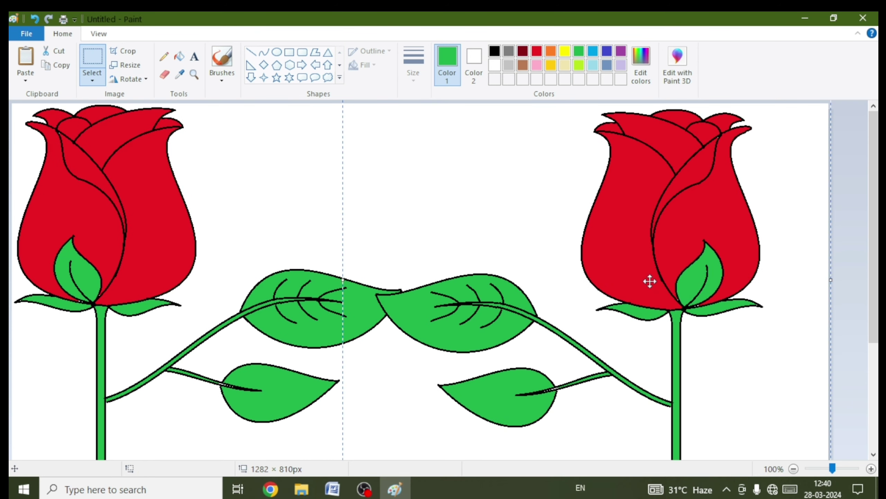
{"action": "left_click", "coordinate": [130, 79]}
{"action": "left_click", "coordinate": [145, 150]}
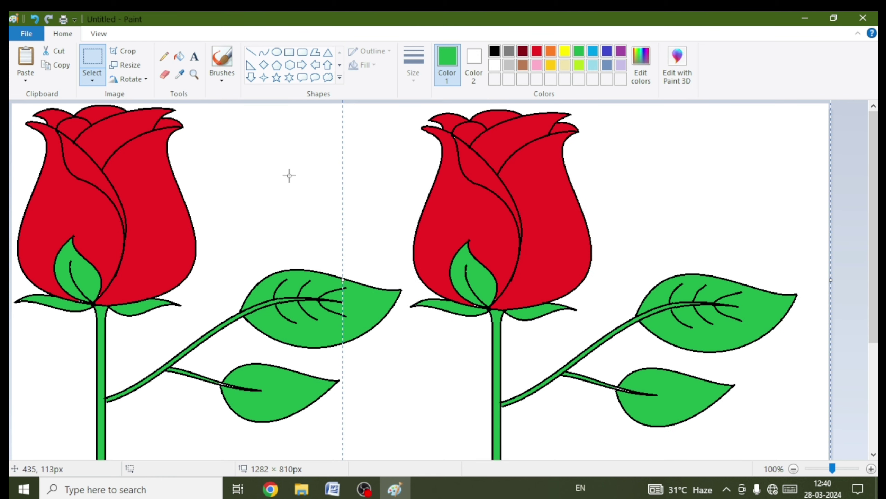